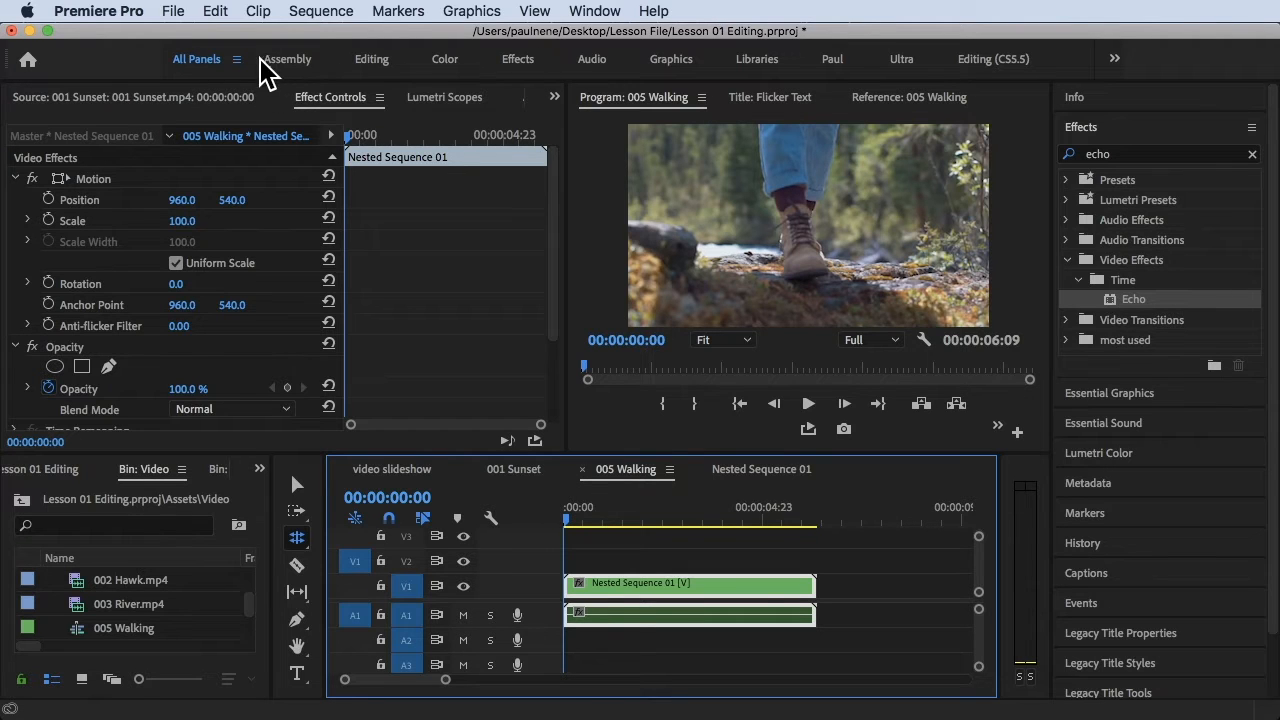
# Switch the workspace to All Panels
pyautogui.click(607, 14)
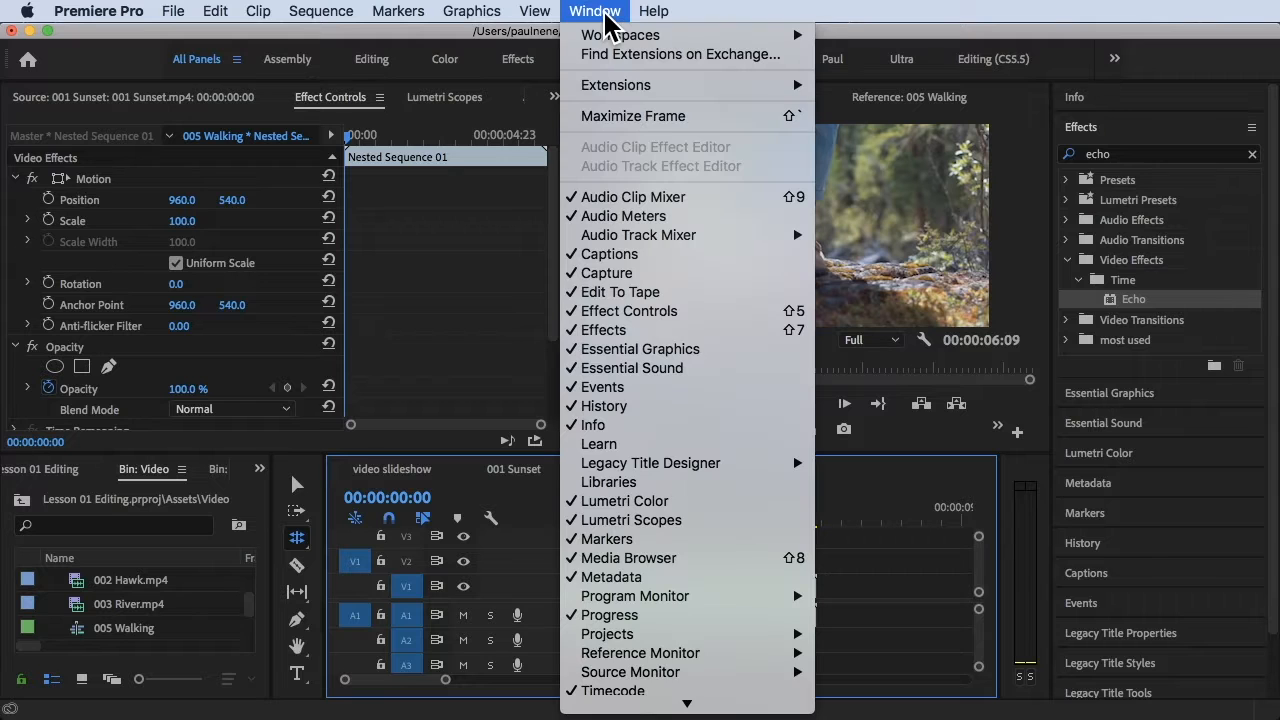
pyautogui.moveTo(630, 40)
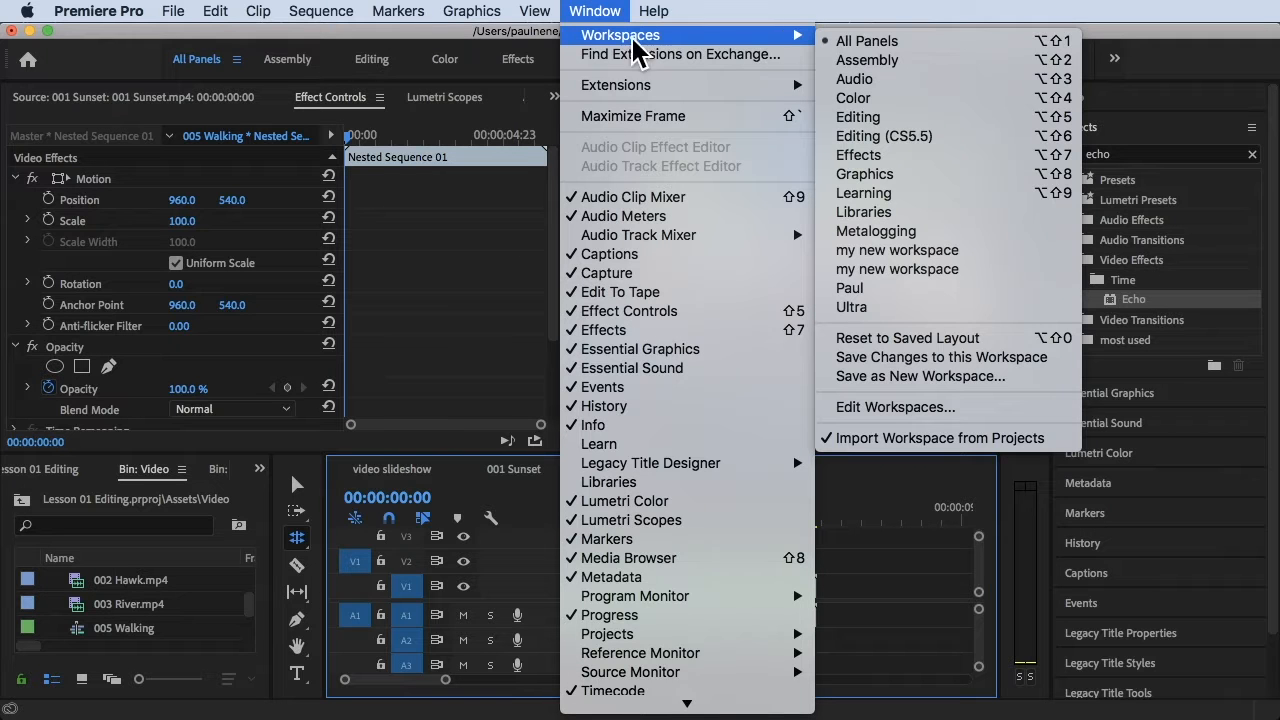
pyautogui.click(877, 47)
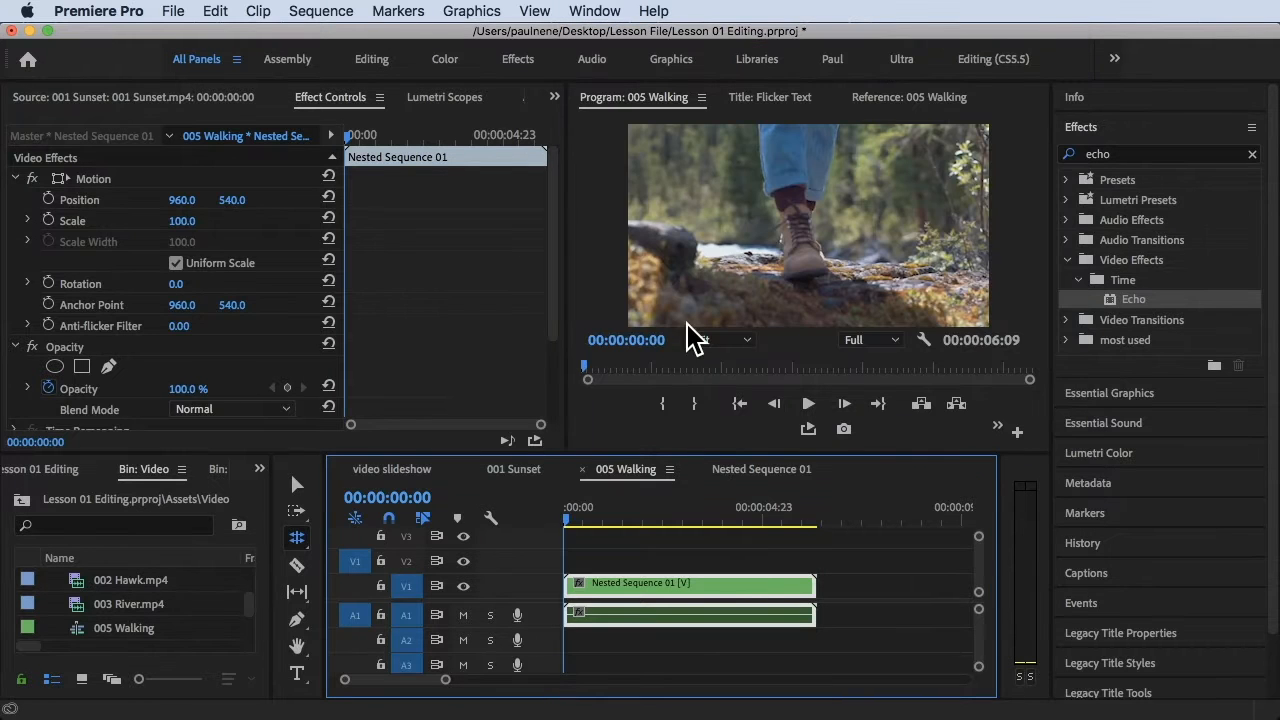
# Find the Crop video effect by searching for "crop" and apply it to the Nested Sequence 01 clip on V1
pyautogui.moveTo(577, 524); pyautogui.dragTo(480, 543)
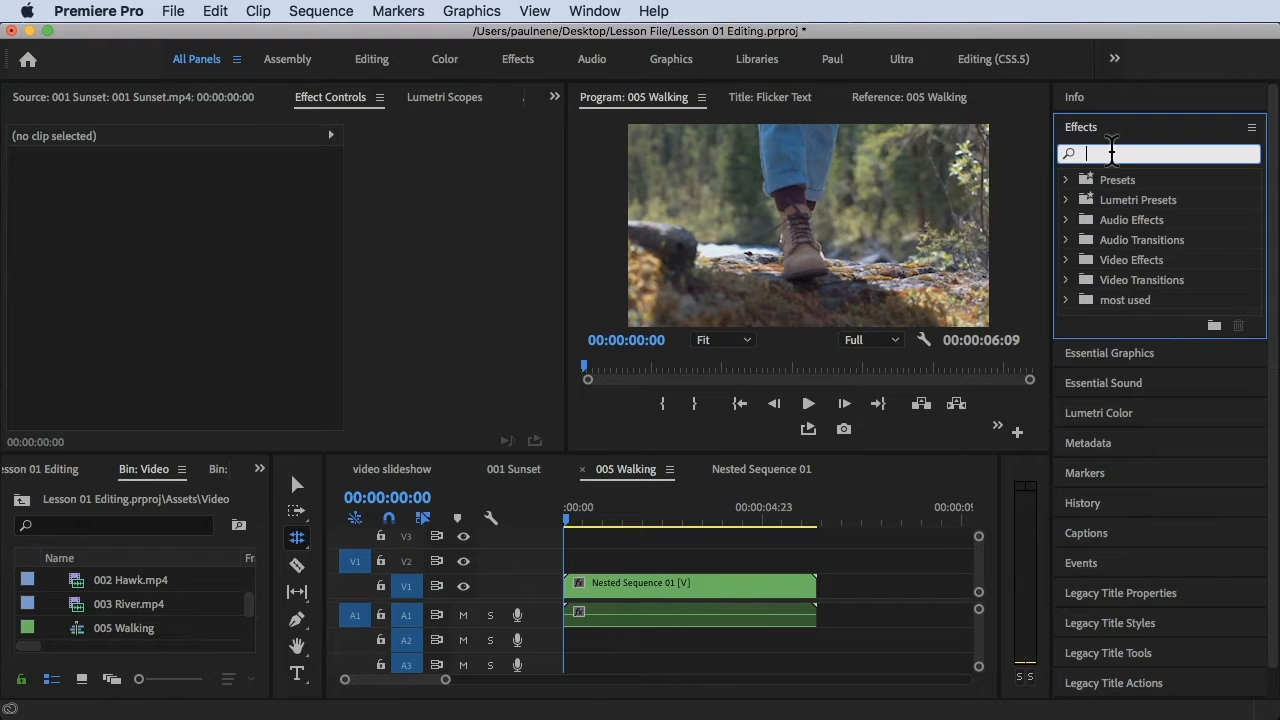
pyautogui.write('crop')
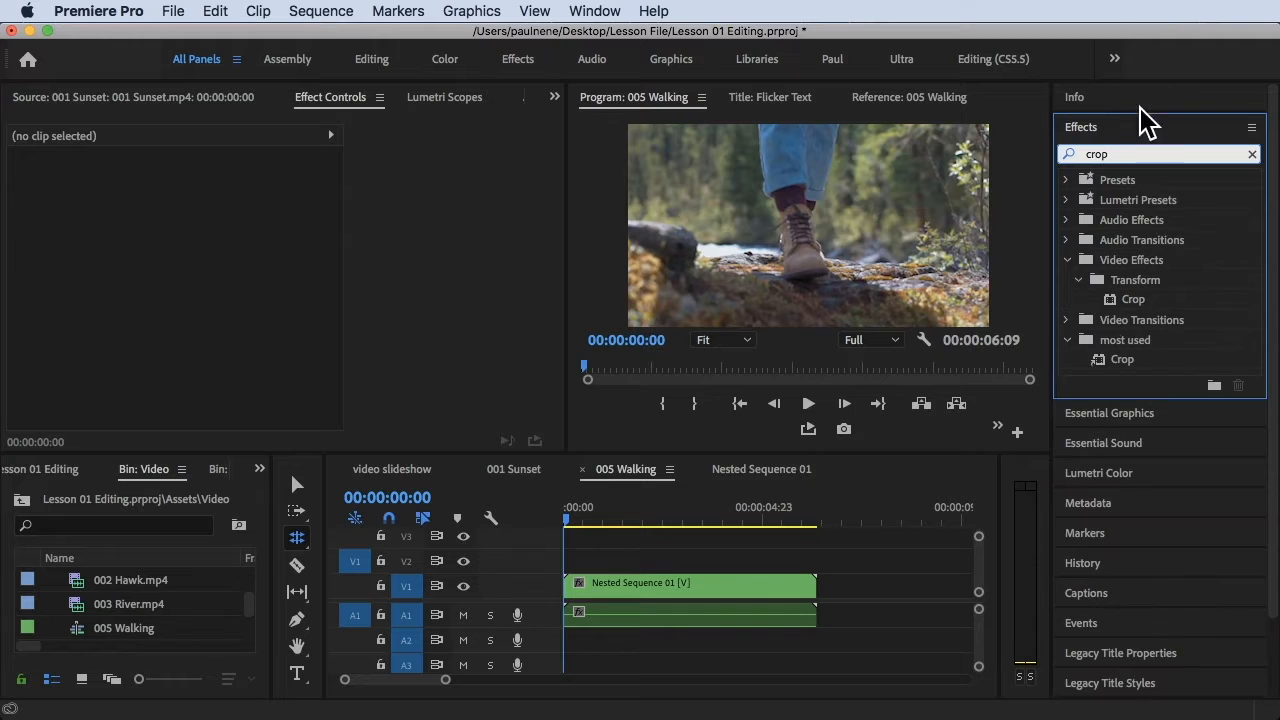
pyautogui.click(1133, 304)
pyautogui.moveTo(1135, 301); pyautogui.dragTo(706, 584)
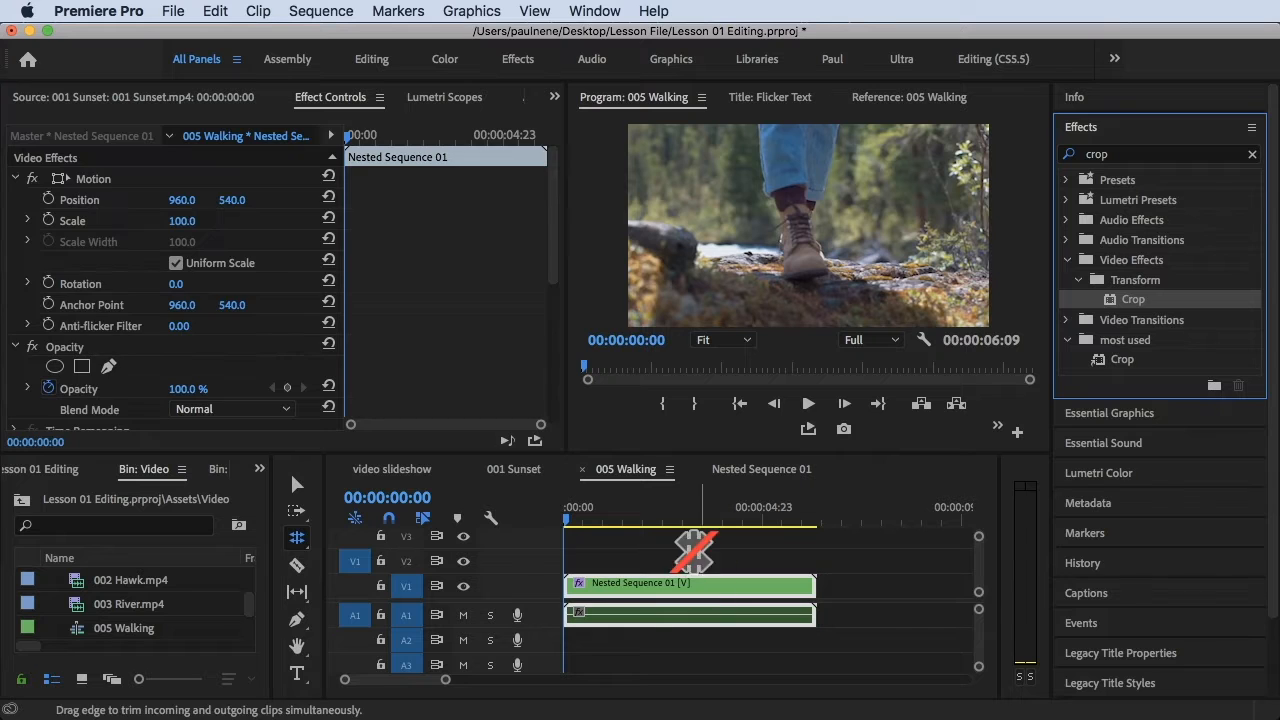
# Activate the Selection tool, select the Nested Sequence 01 clip and bring its Crop settings into view
pyautogui.moveTo(600, 521)
pyautogui.mouseDown()
pyautogui.moveTo(625, 521)
pyautogui.moveTo(594, 520)
pyautogui.mouseUp()
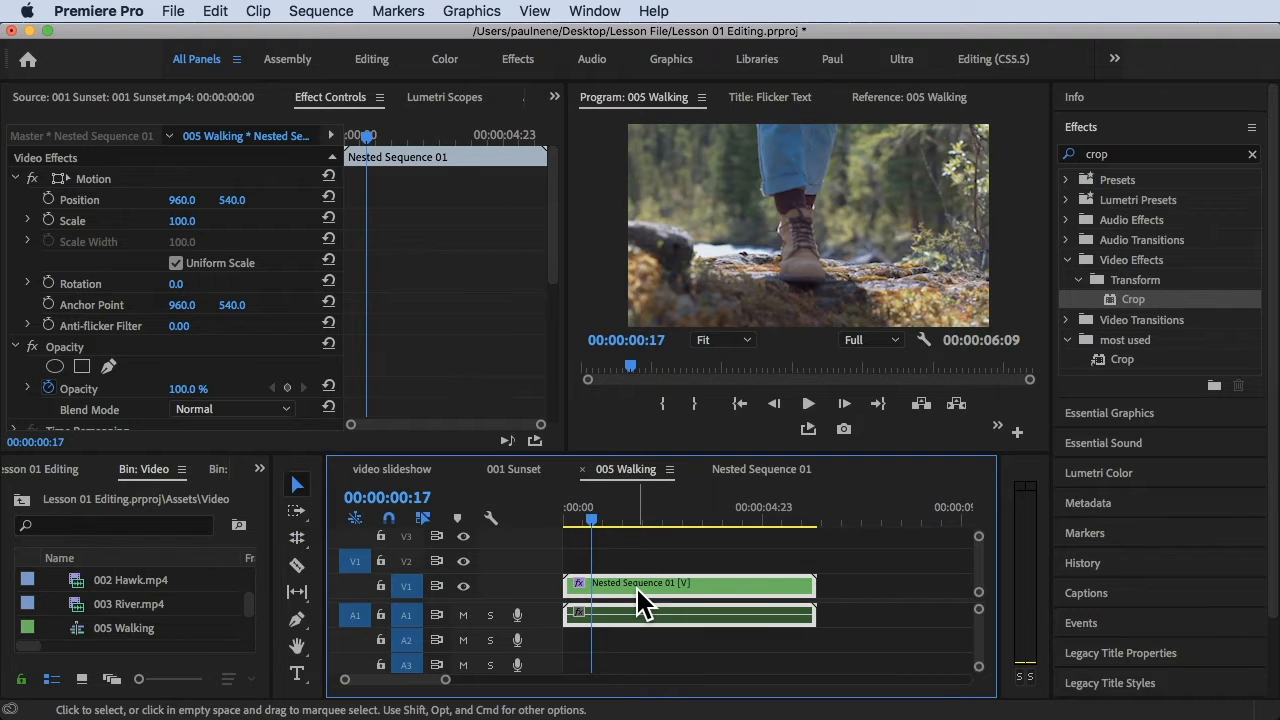
pyautogui.click(297, 484)
pyautogui.click(643, 590)
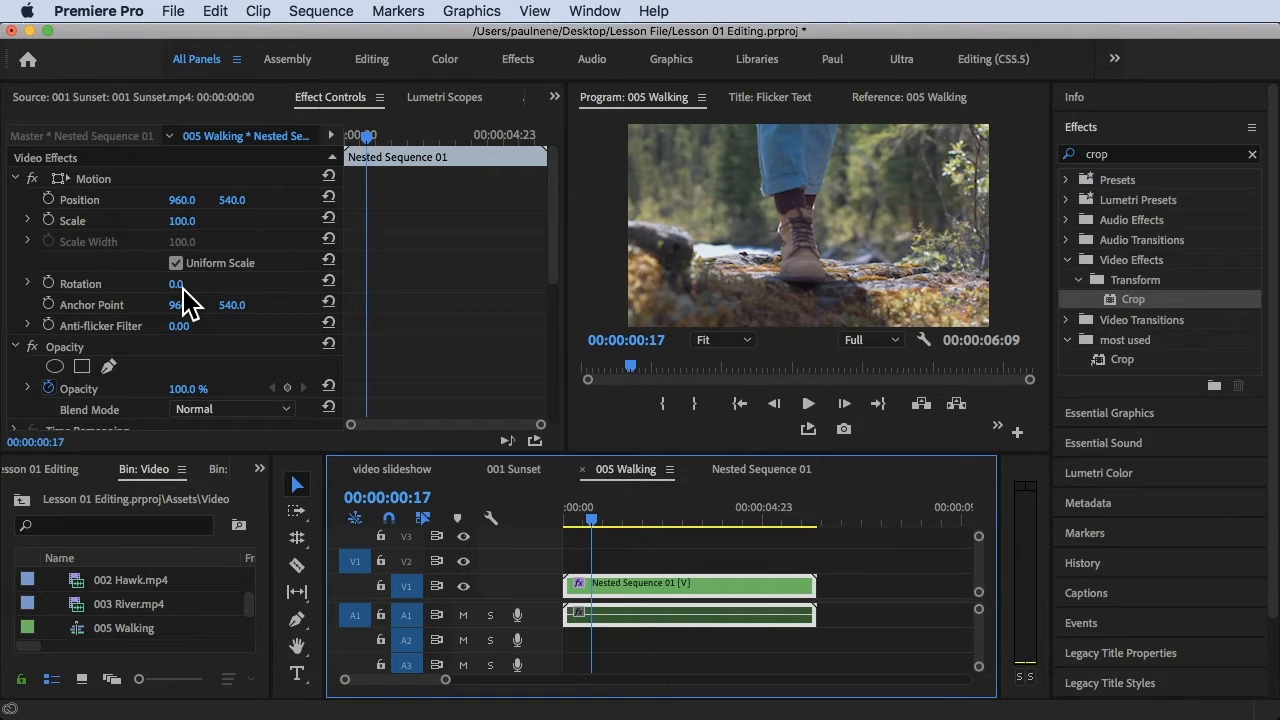
pyautogui.scroll(-3, 185, 300)
pyautogui.scroll(-4, 185, 300)
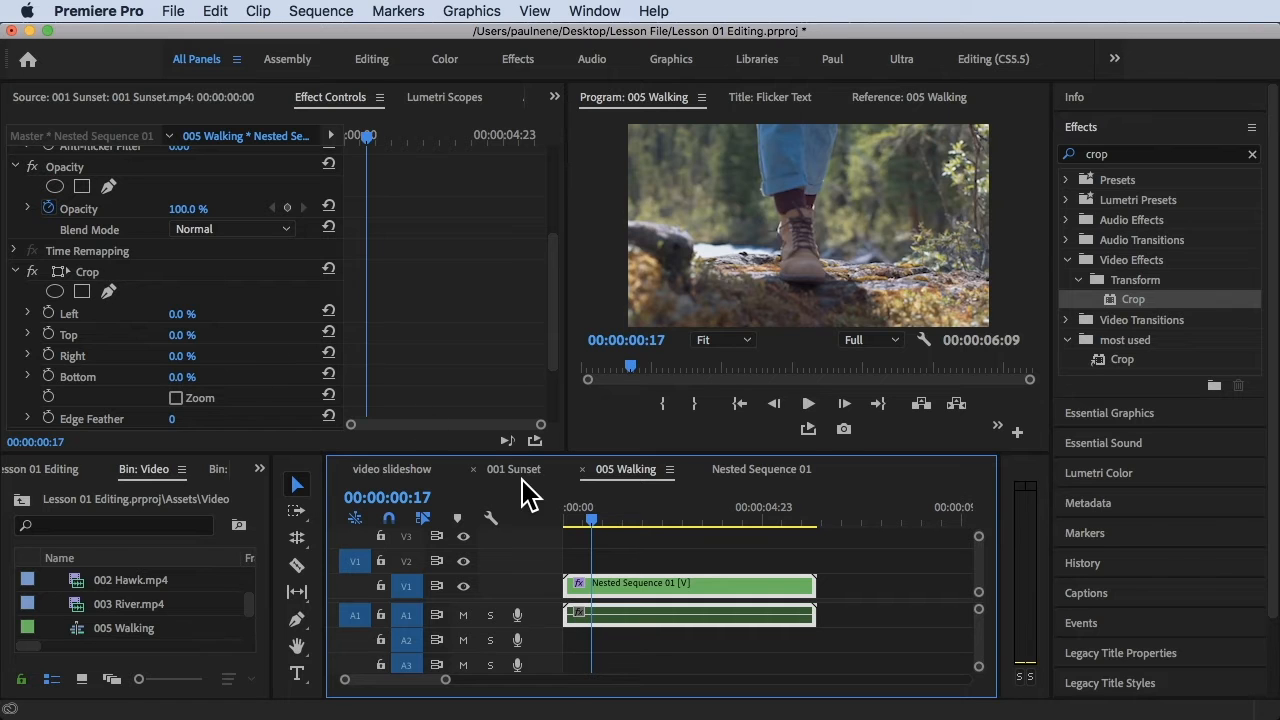
# Return the playhead to the start of the sequence and enable keyframing for the Crop effect's Top and Bottom values
pyautogui.click(585, 512)
pyautogui.moveTo(585, 514); pyautogui.dragTo(577, 514)
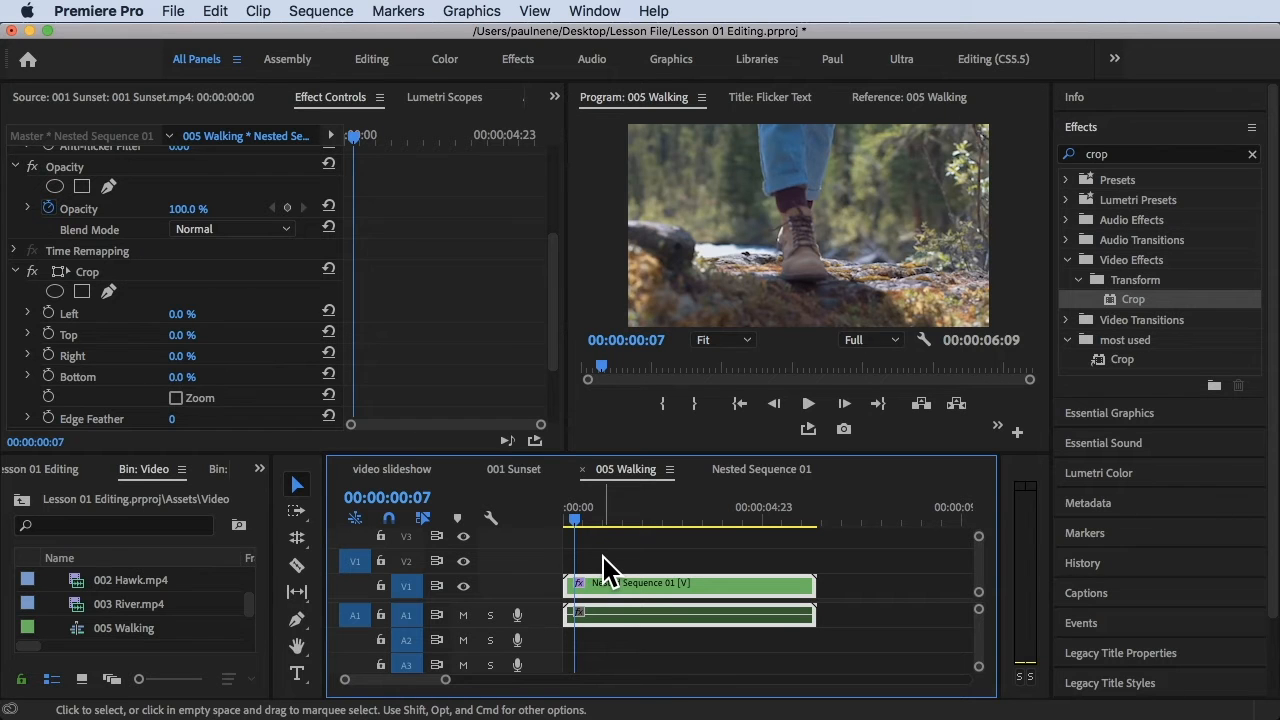
pyautogui.press('End')
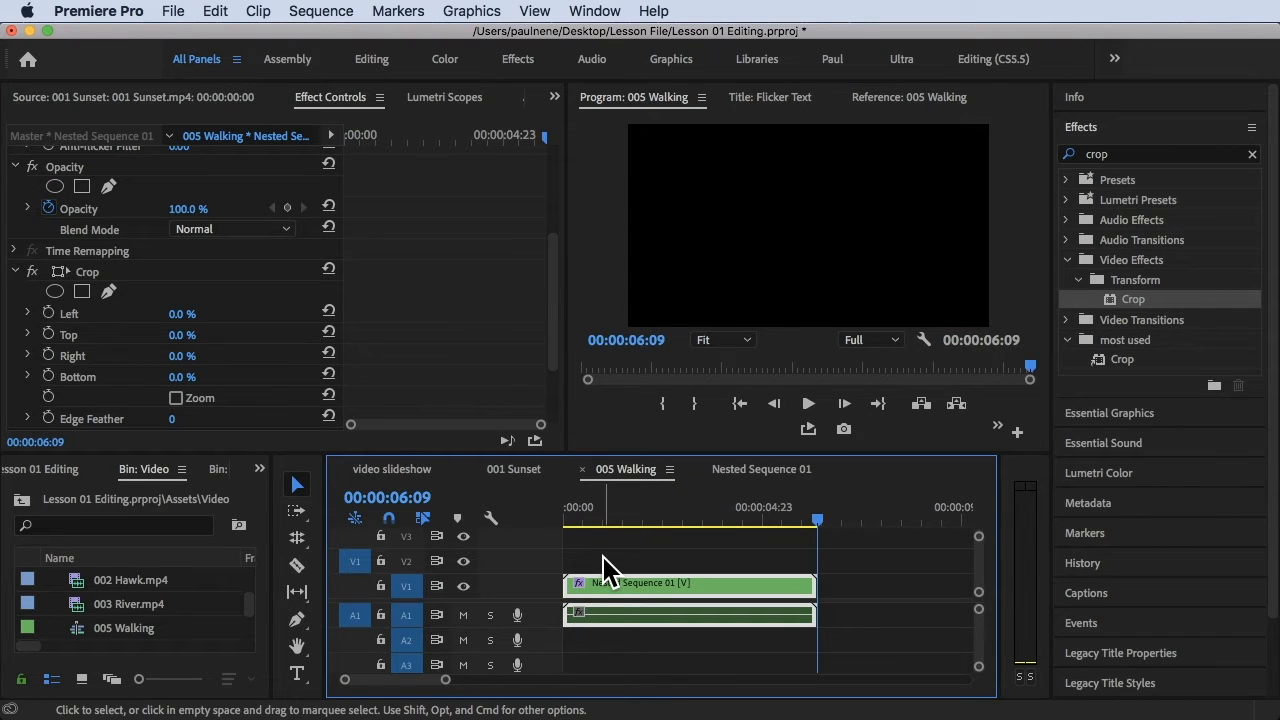
pyautogui.press('Home')
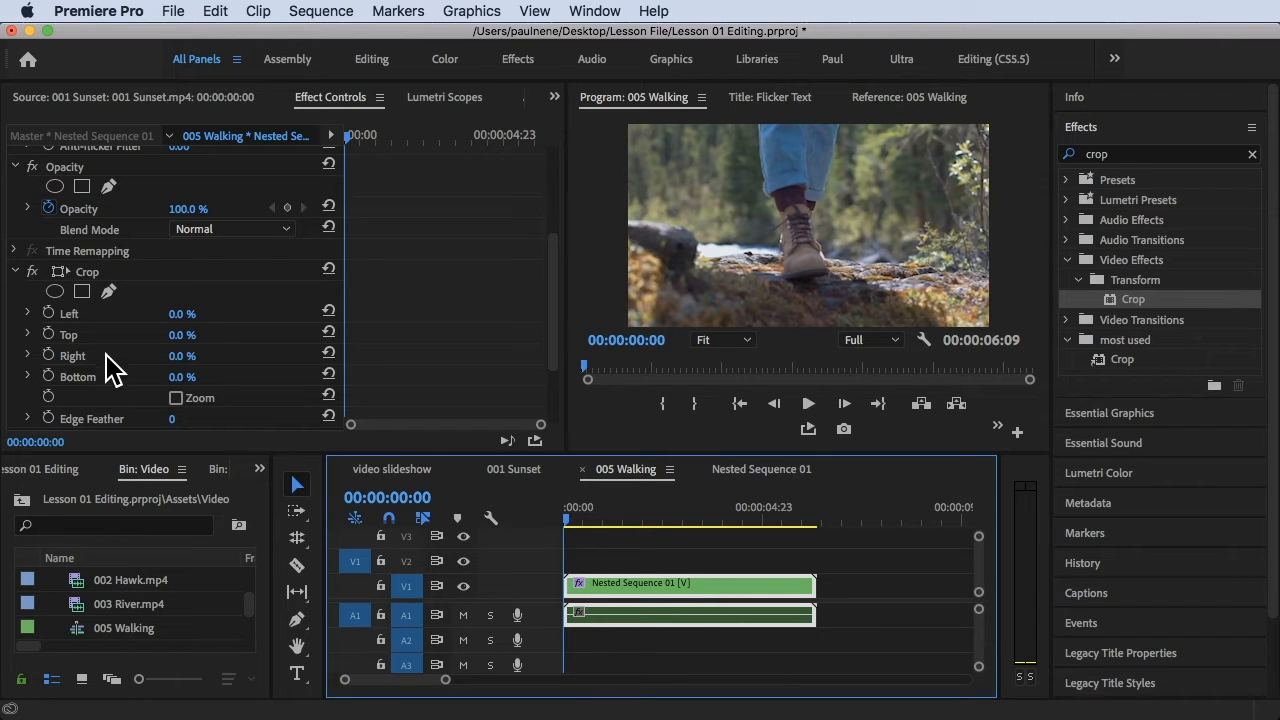
pyautogui.click(50, 333)
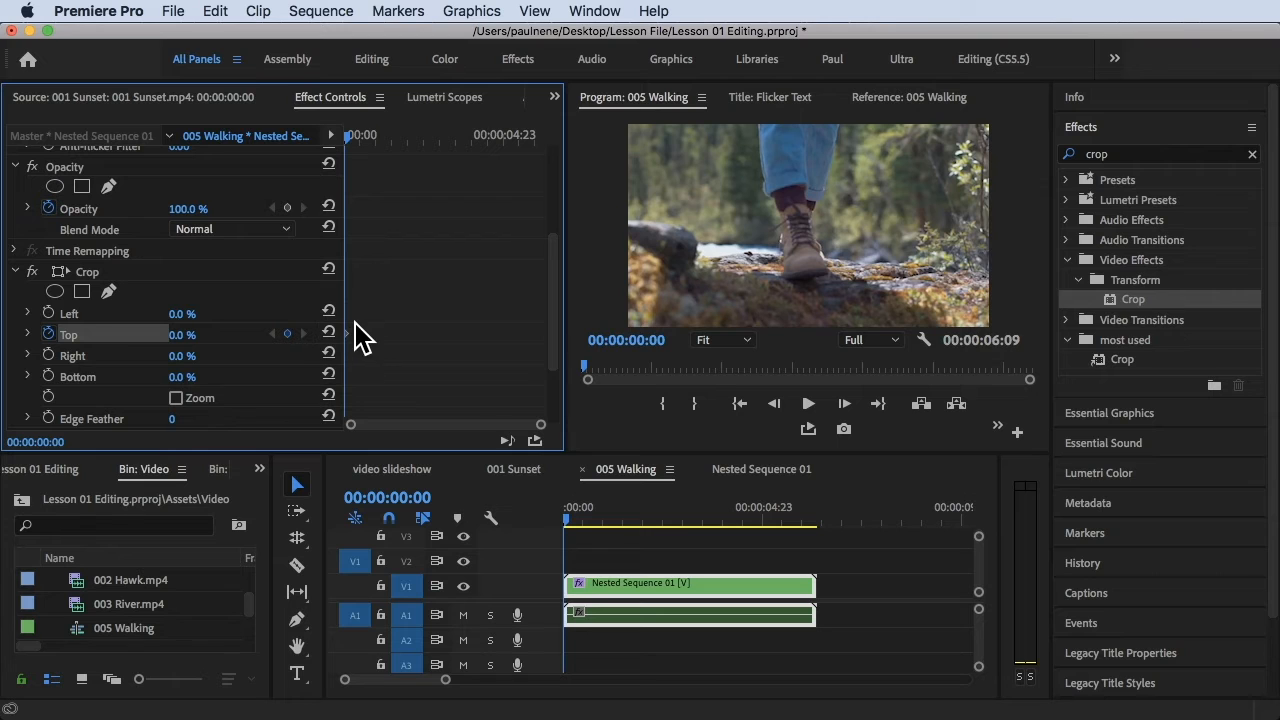
pyautogui.click(48, 376)
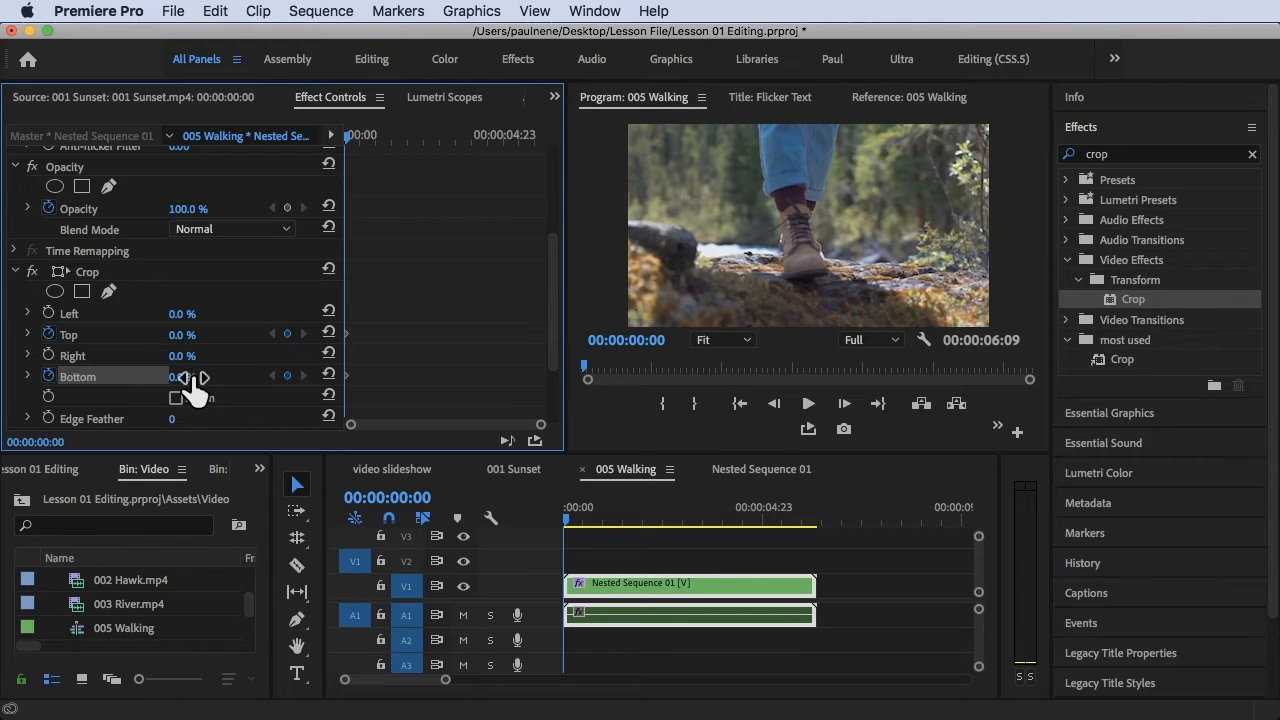
# Set the Crop effect's Top and Bottom values to 50% at the start of the clip
pyautogui.click(180, 335)
pyautogui.write('50')
pyautogui.press('Return')
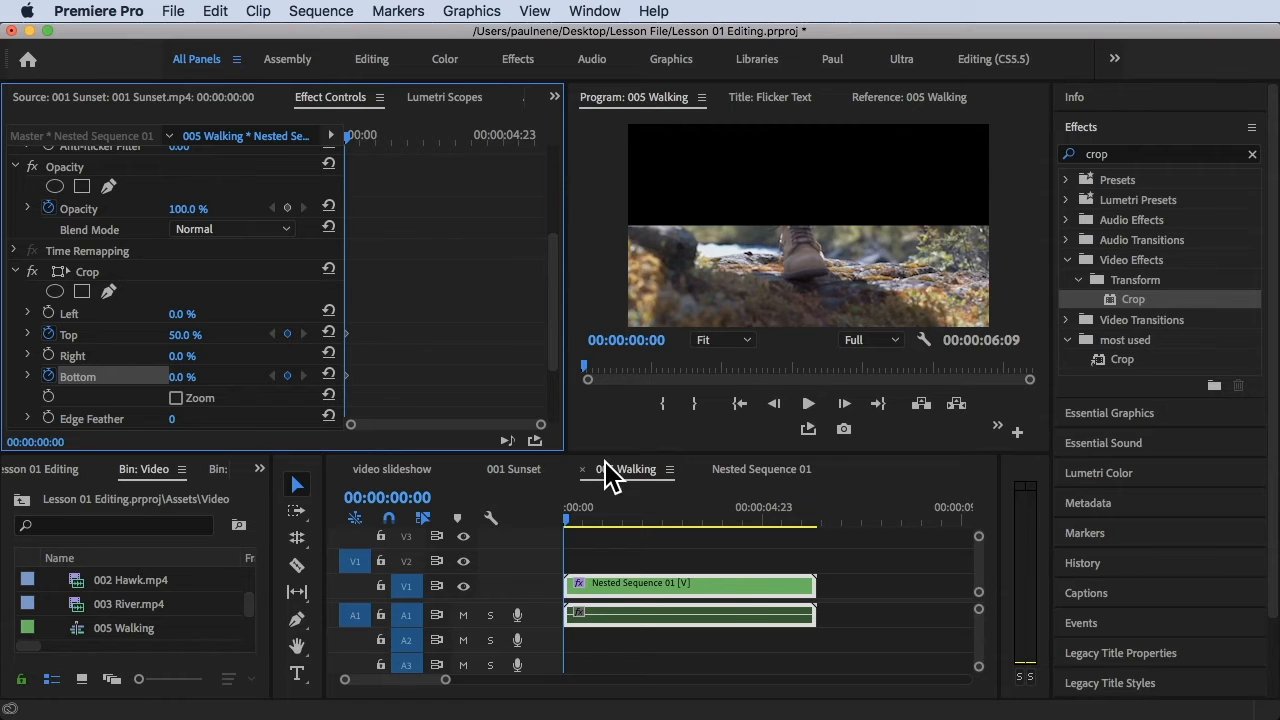
pyautogui.click(182, 377)
pyautogui.write('50')
pyautogui.press('Return')
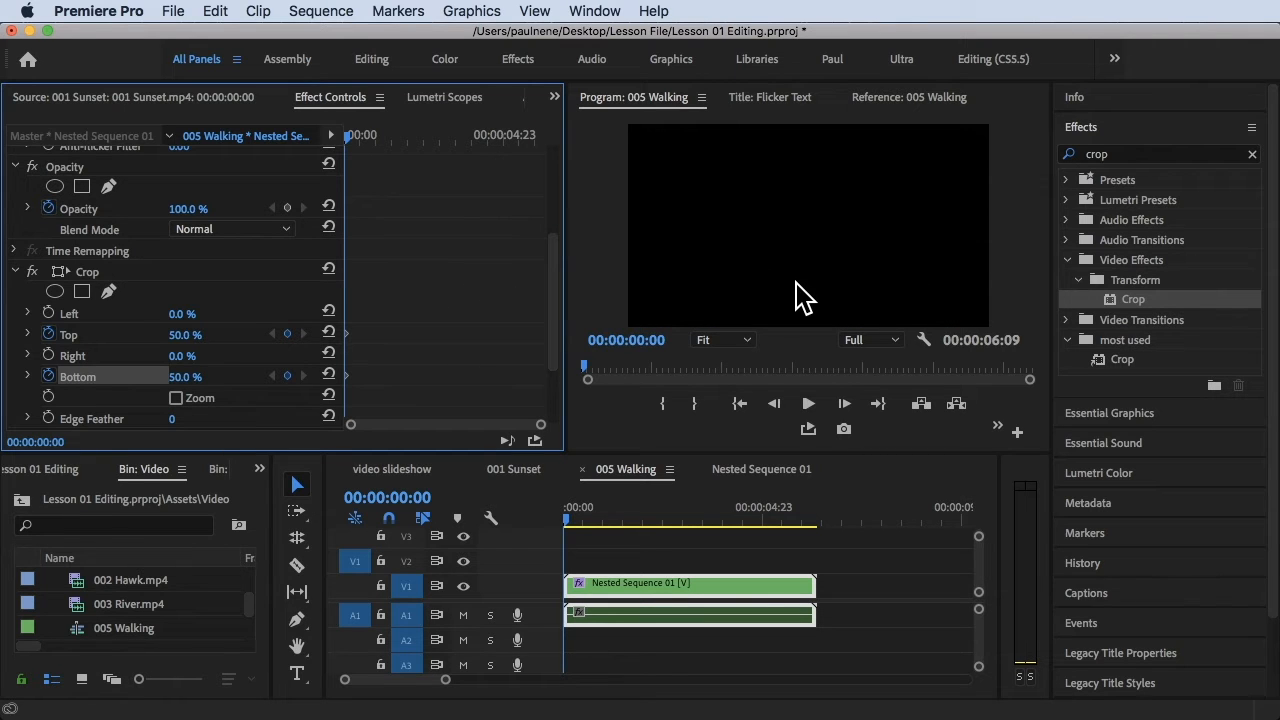
# Keyframe the Crop effect's Top and Bottom values at 0% with the playhead at 00:00:02:00
pyautogui.moveTo(570, 518); pyautogui.dragTo(643, 519)
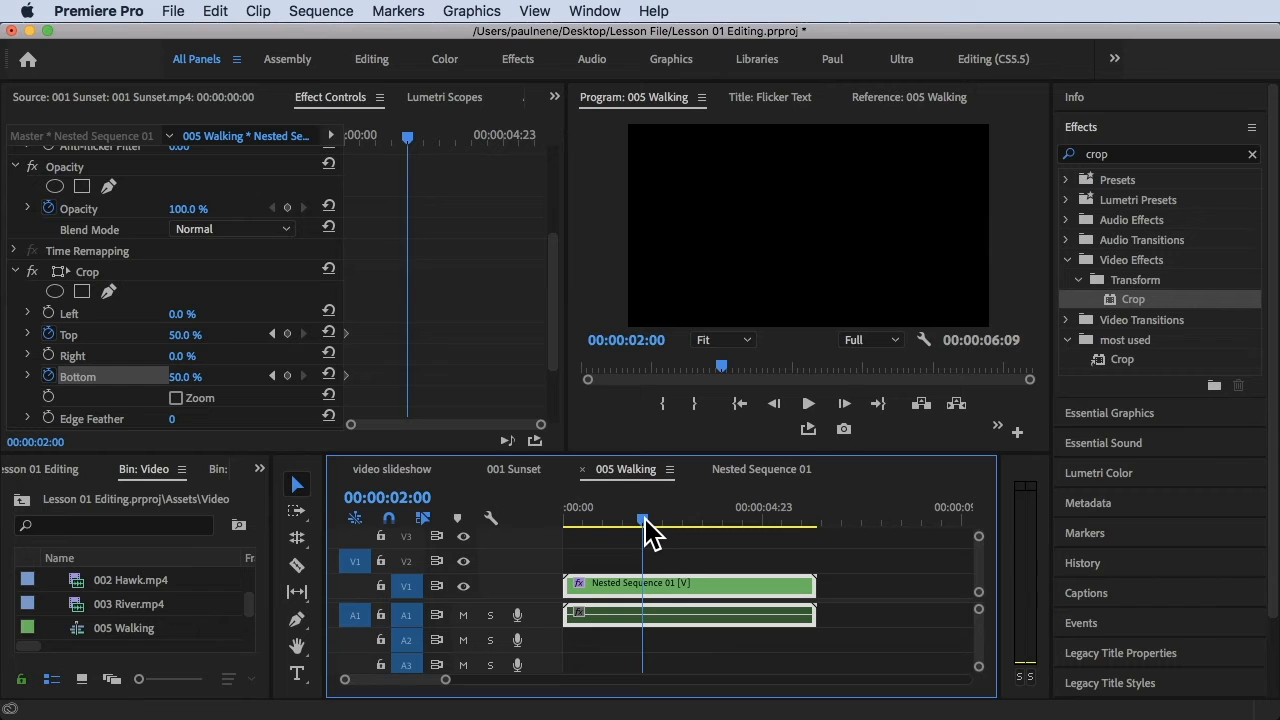
pyautogui.click(186, 335)
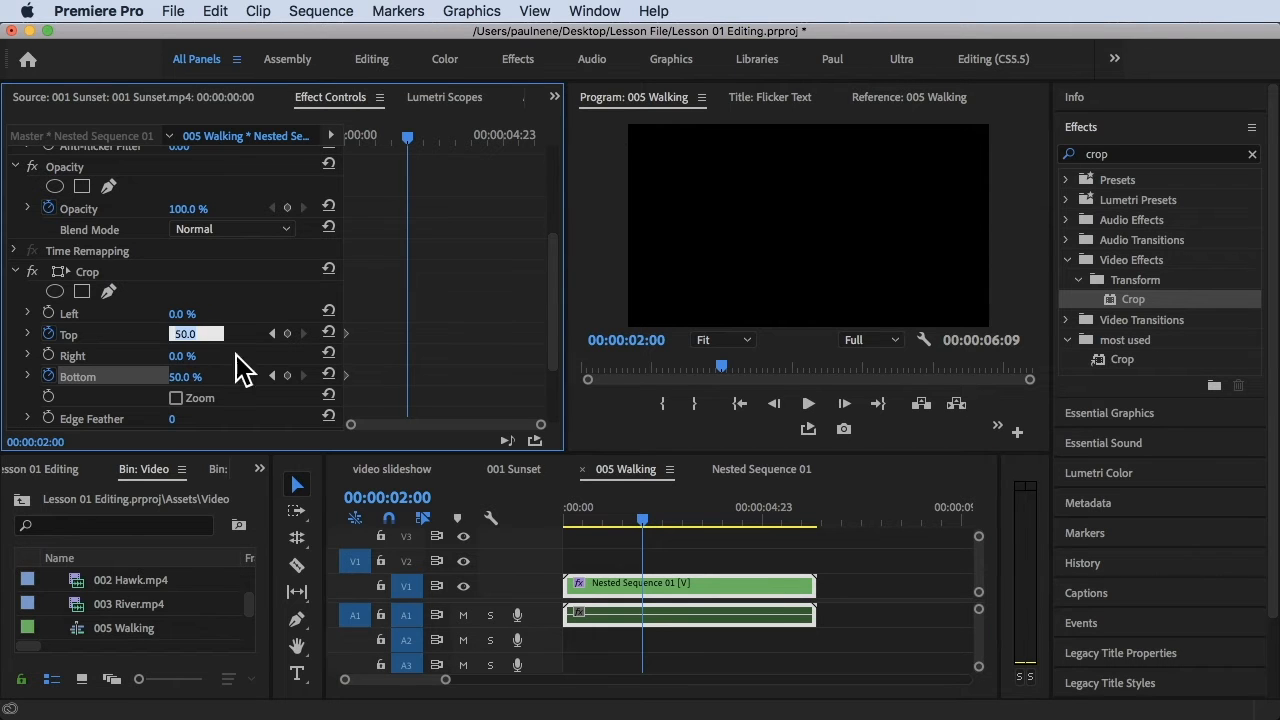
pyautogui.write('0')
pyautogui.press('Return')
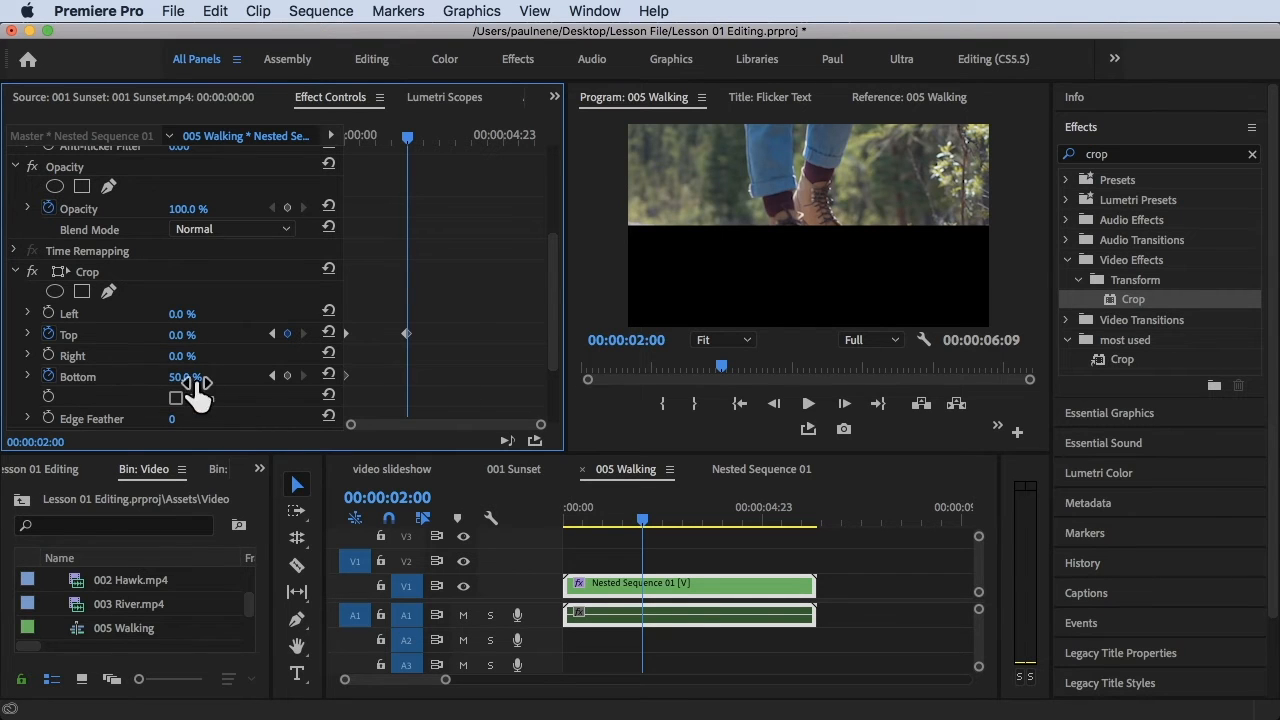
pyautogui.moveTo(185, 377); pyautogui.dragTo(120, 377)
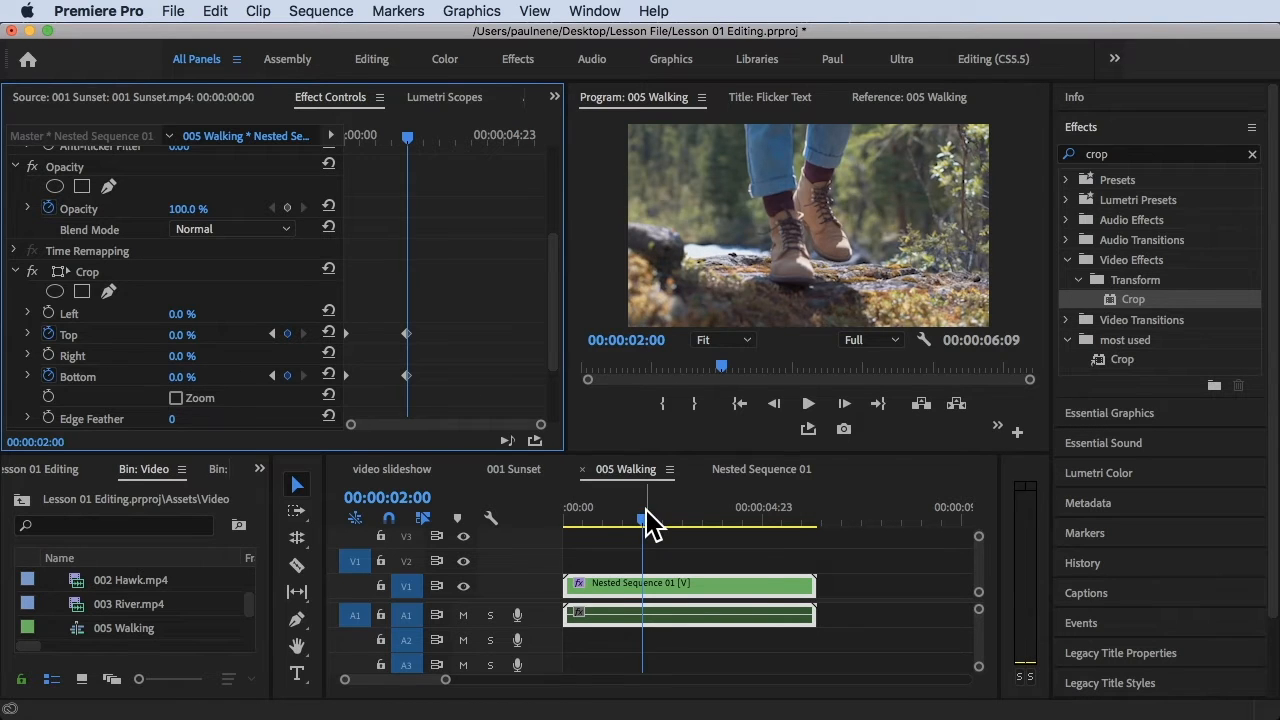
# Play the sequence from the start to preview the crop opening animation
pyautogui.moveTo(648, 520); pyautogui.dragTo(543, 523)
pyautogui.press('space')
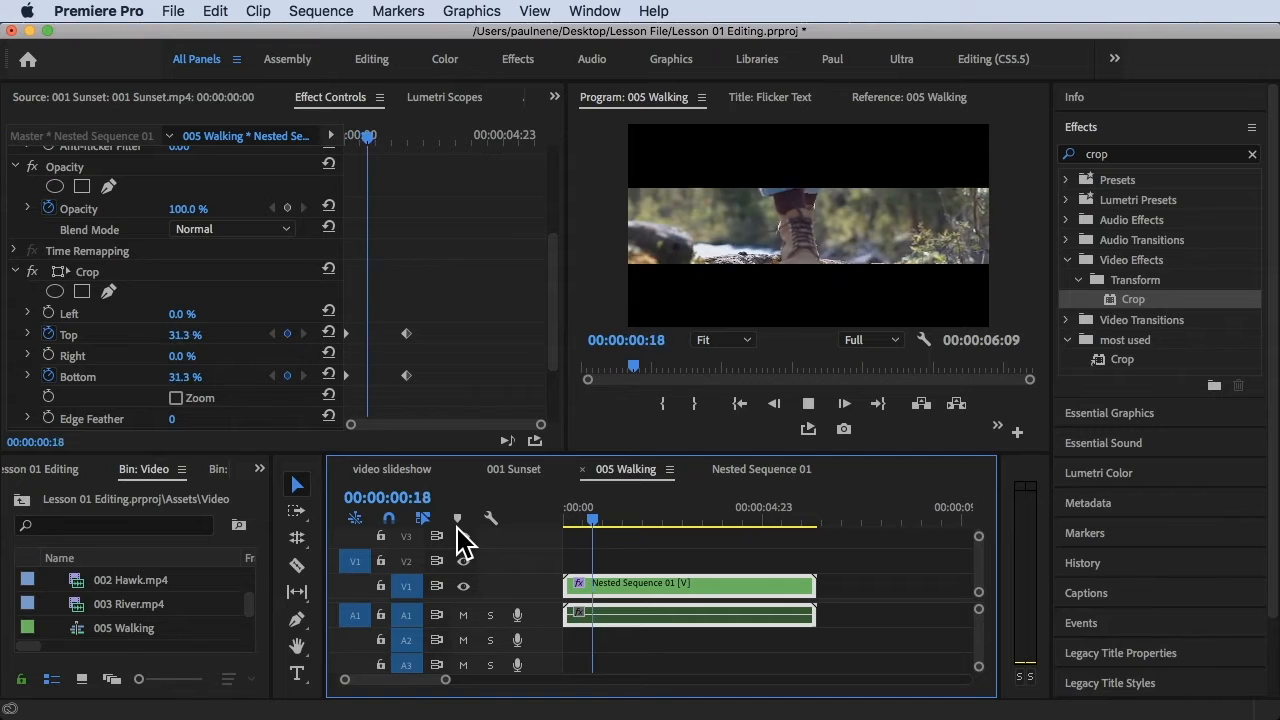
pyautogui.press('space')
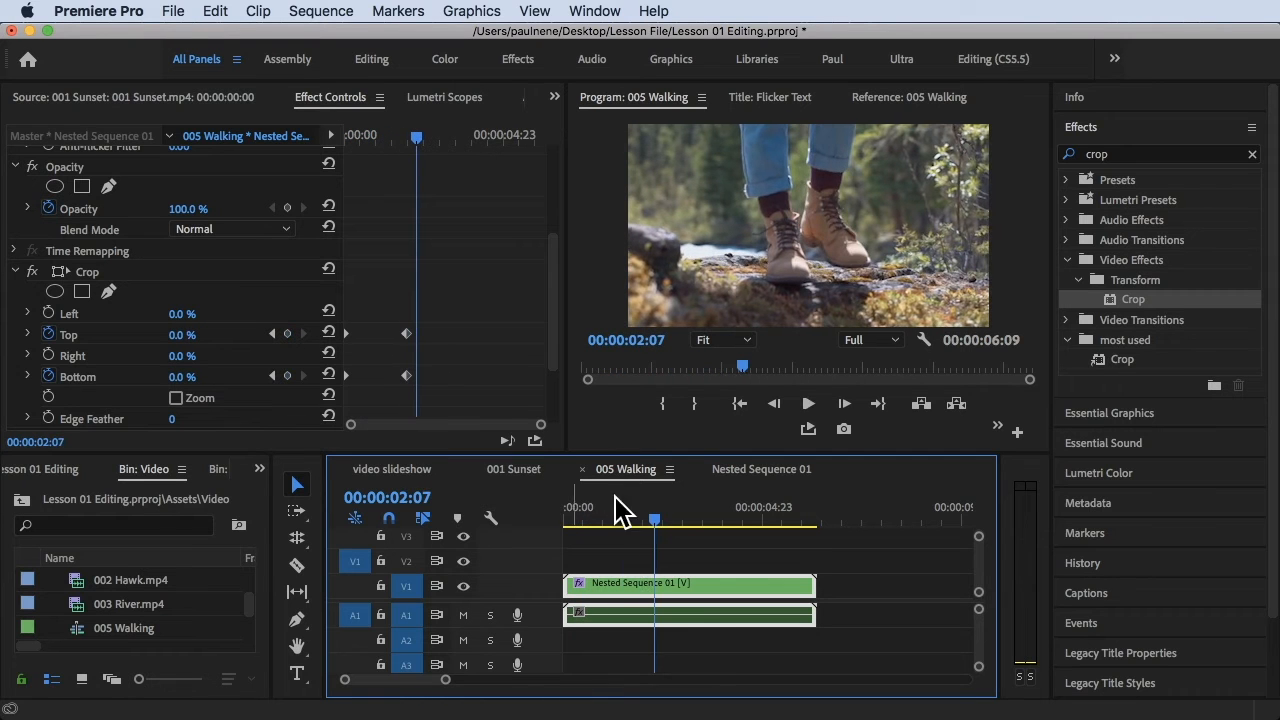
# Apply Ease In and Ease Out to the second Top crop keyframe, and Ease Out to the second Bottom crop keyframe
pyautogui.click(406, 334)
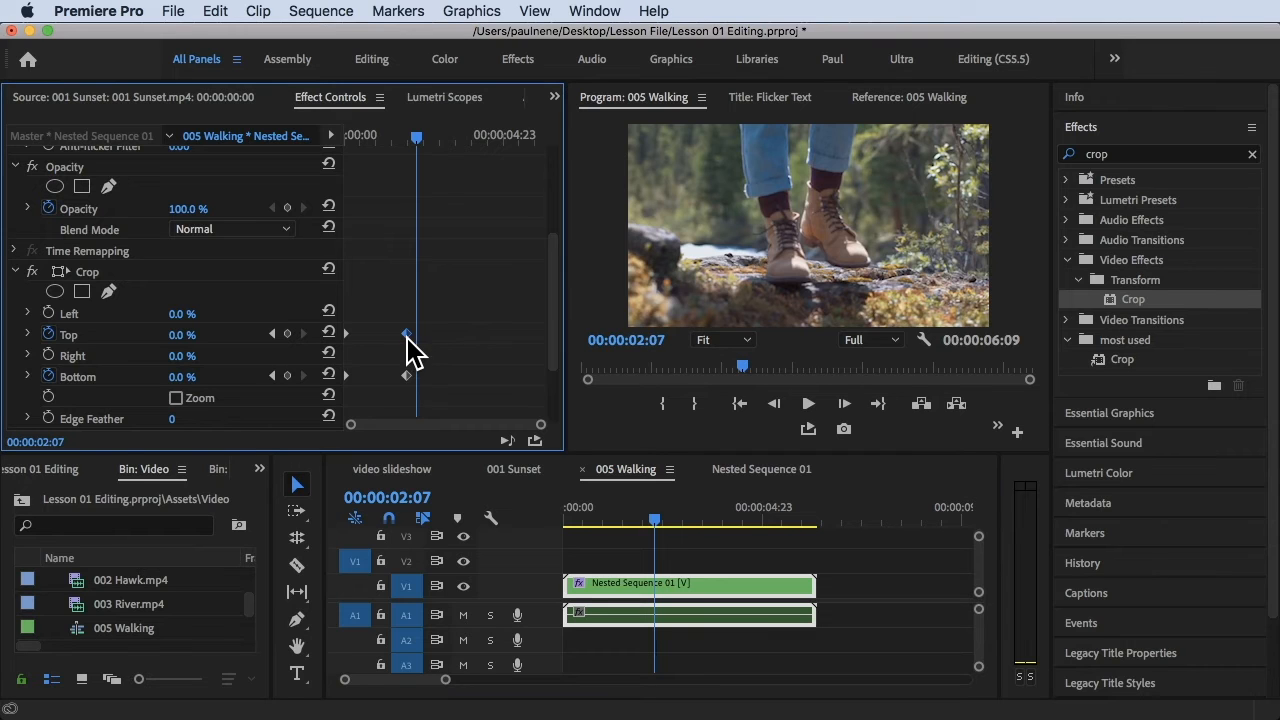
pyautogui.rightClick(407, 336)
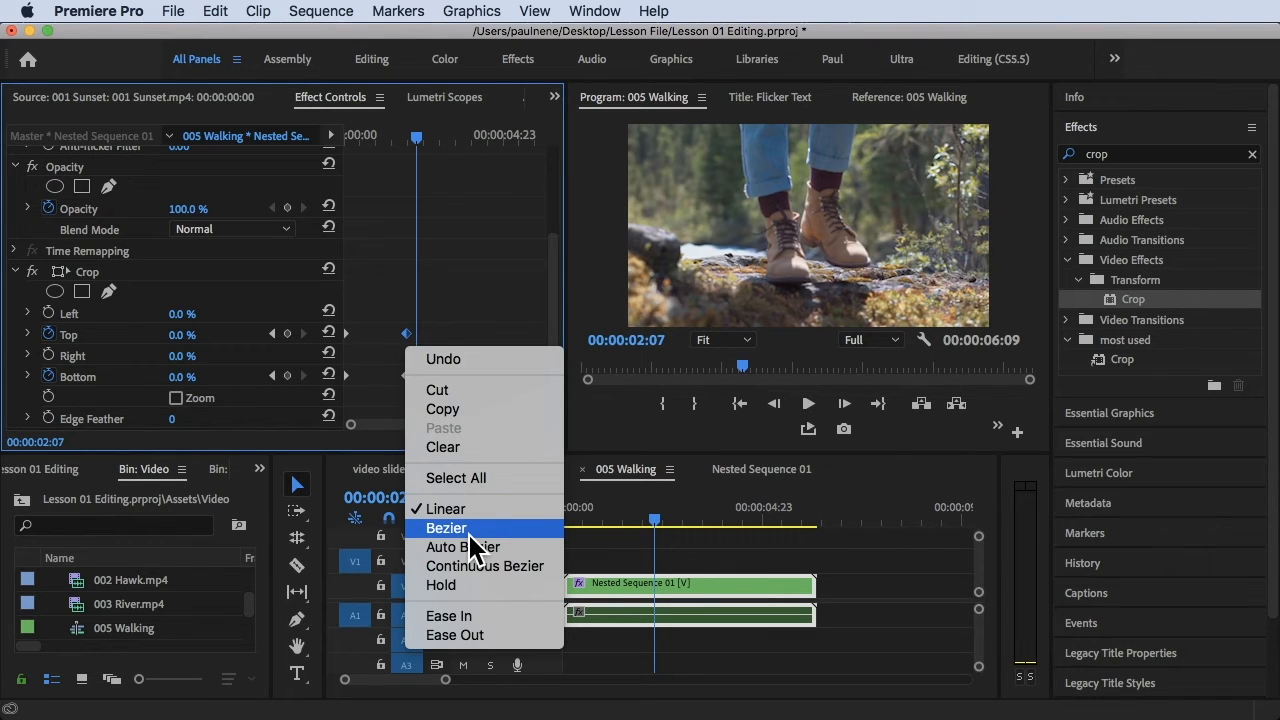
pyautogui.click(484, 616)
pyautogui.click(409, 388)
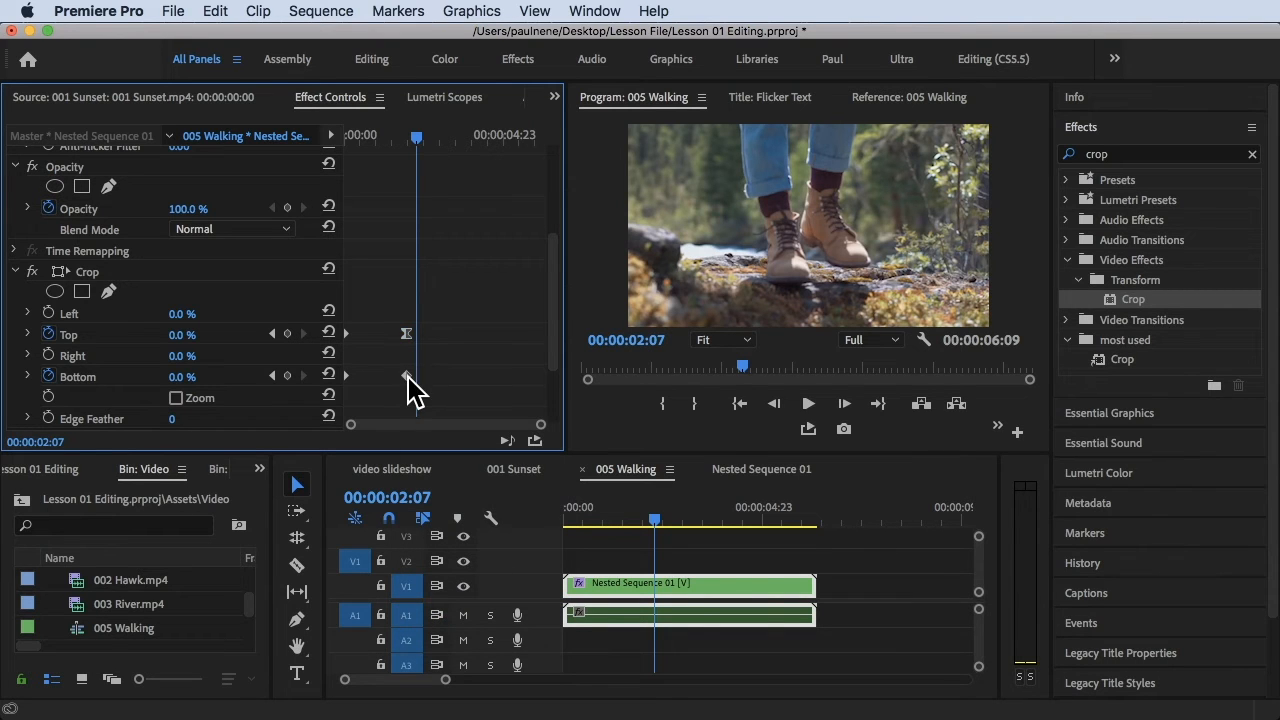
pyautogui.rightClick(410, 376)
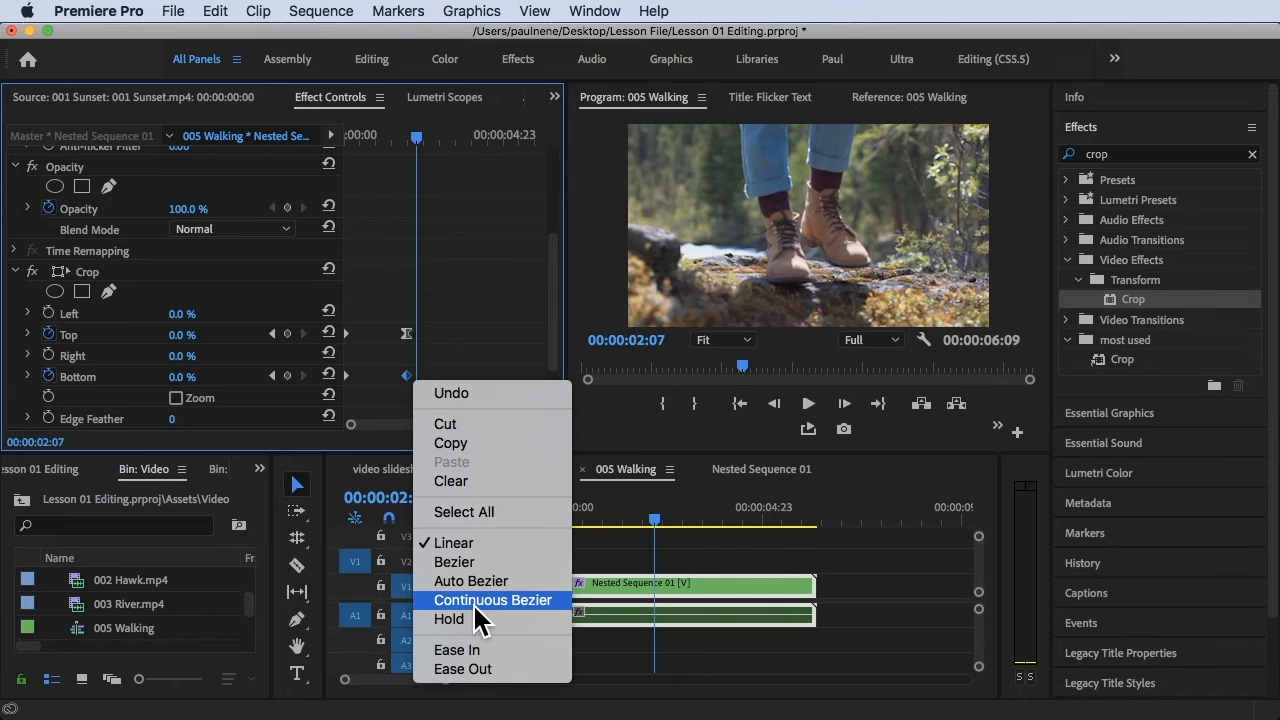
pyautogui.click(462, 669)
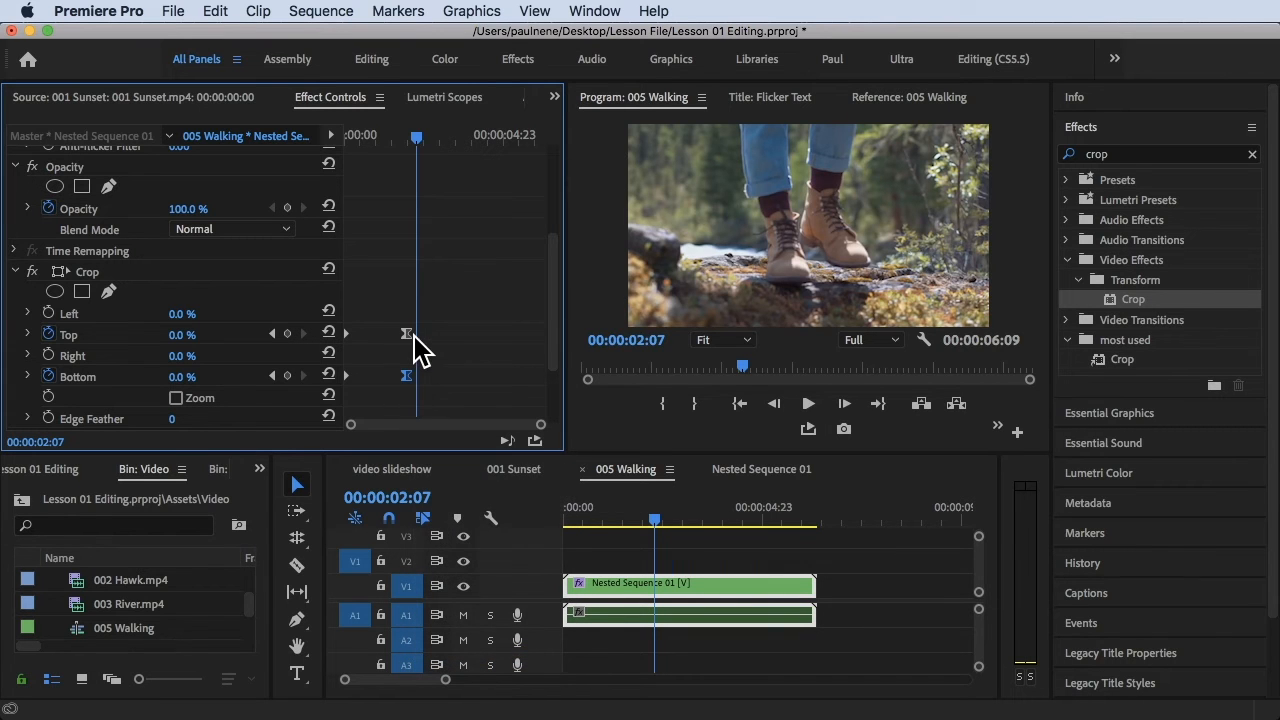
pyautogui.rightClick(407, 336)
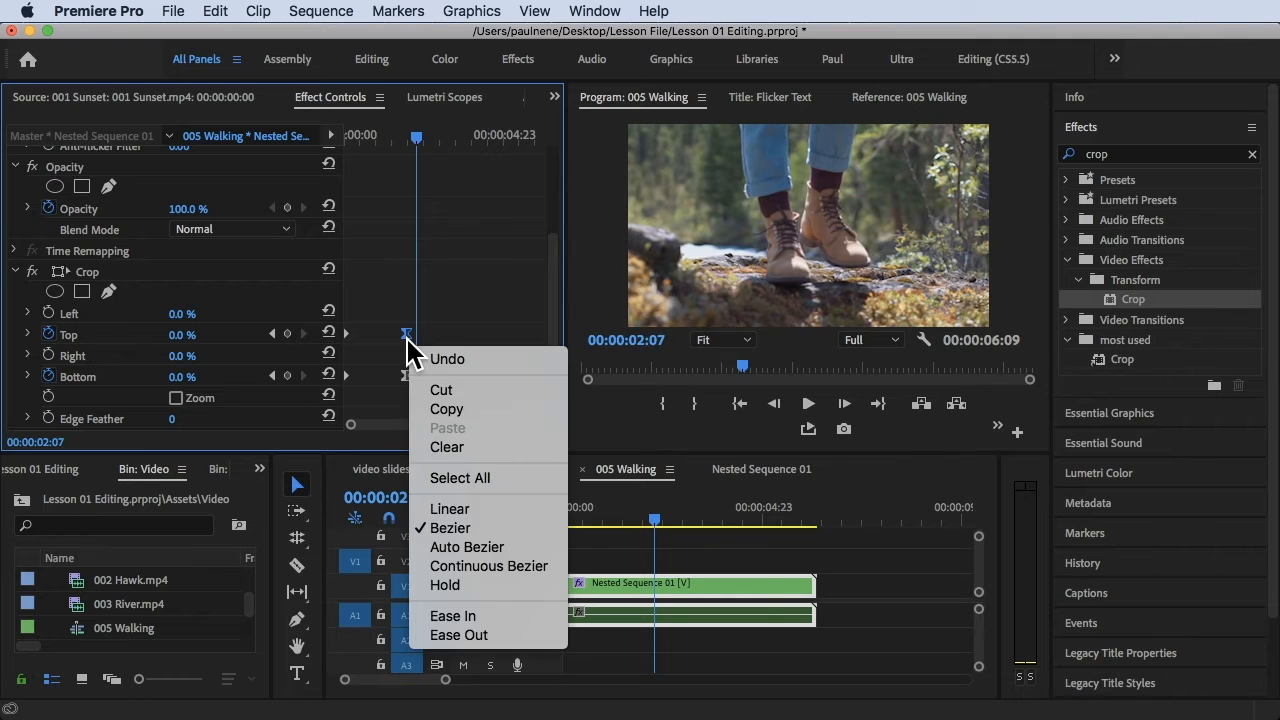
pyautogui.click(484, 641)
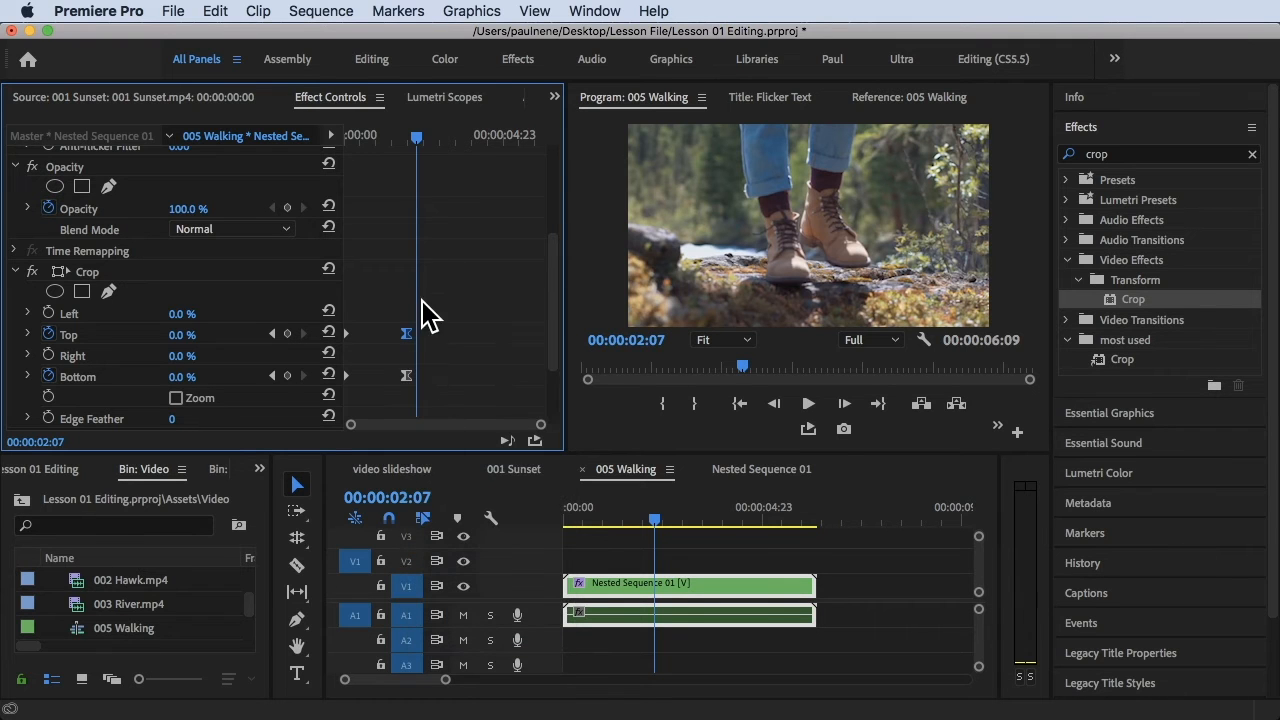
# Replay the sequence twice from the start to check the eased crop animation
pyautogui.press('Home')
pyautogui.press('space')
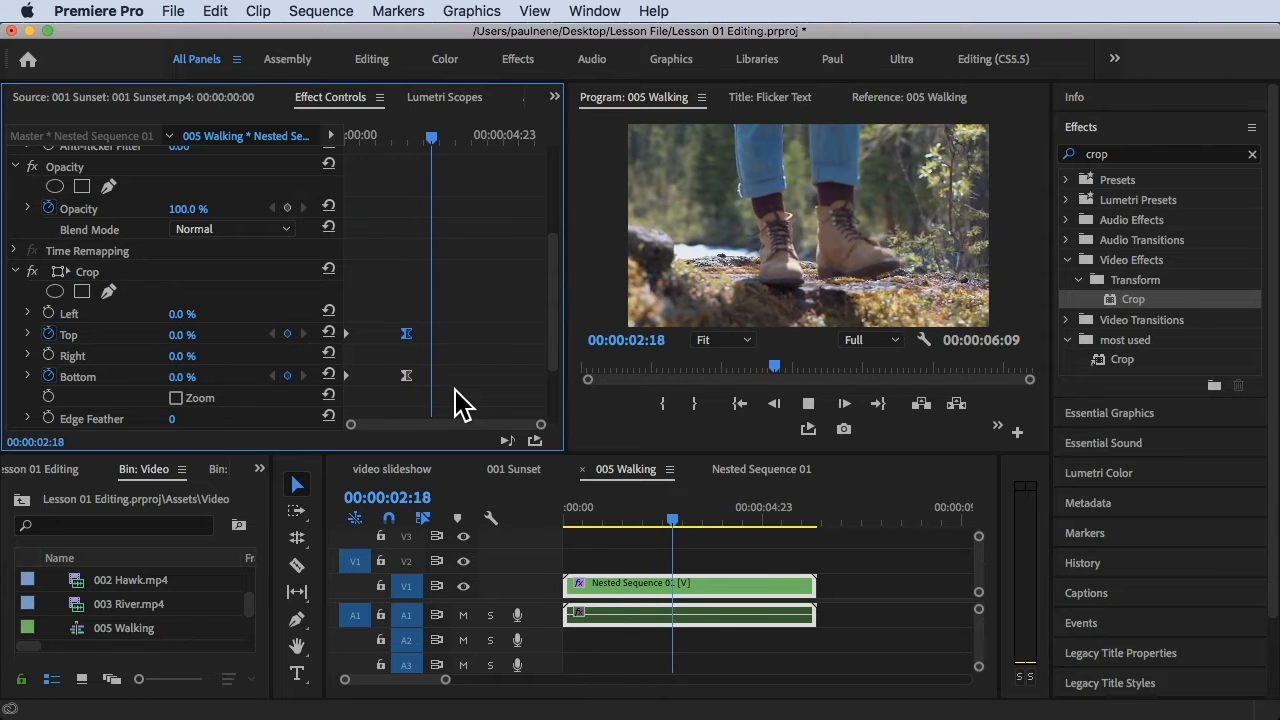
pyautogui.press('space')
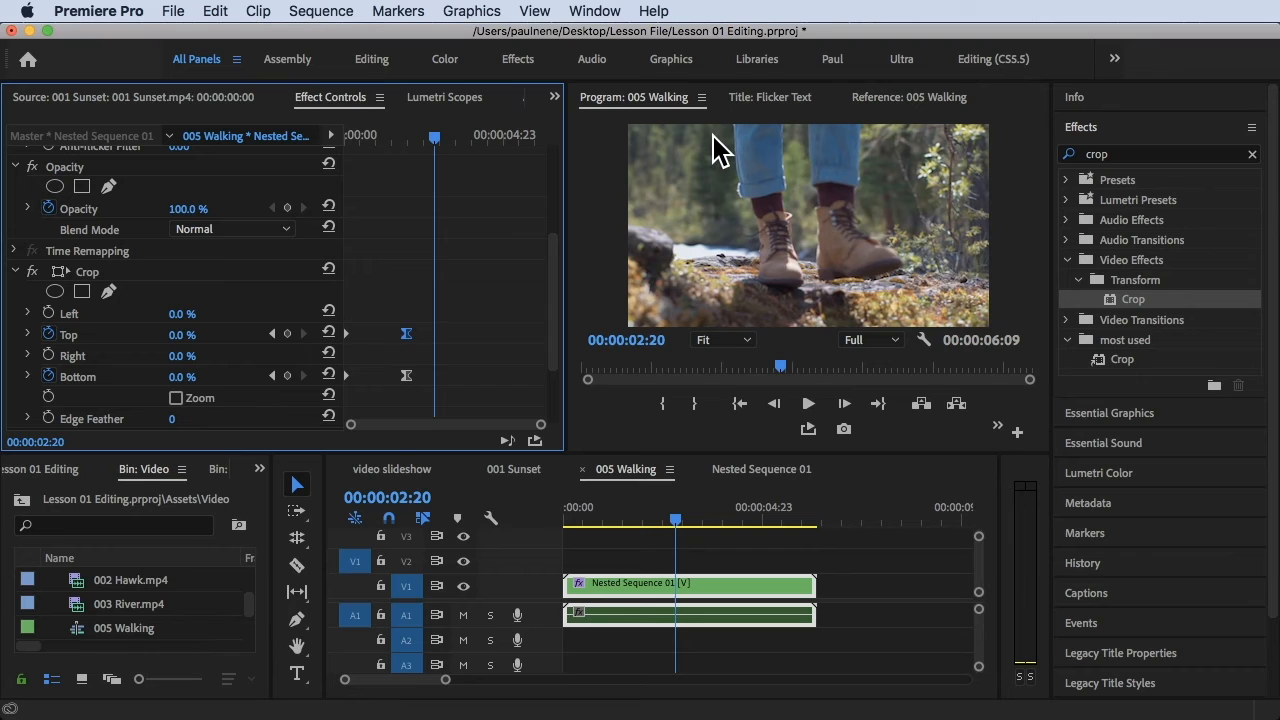
pyautogui.moveTo(445, 134); pyautogui.dragTo(171, 192)
pyautogui.press('space')
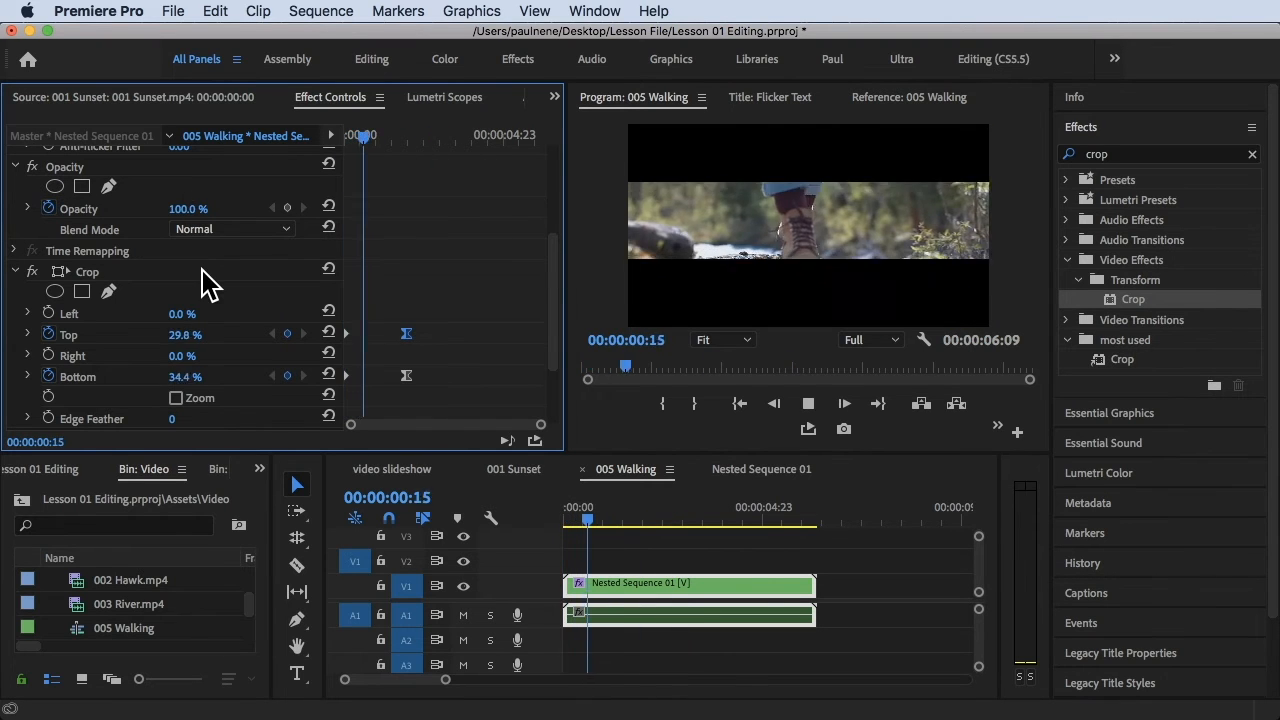
pyautogui.press('space')
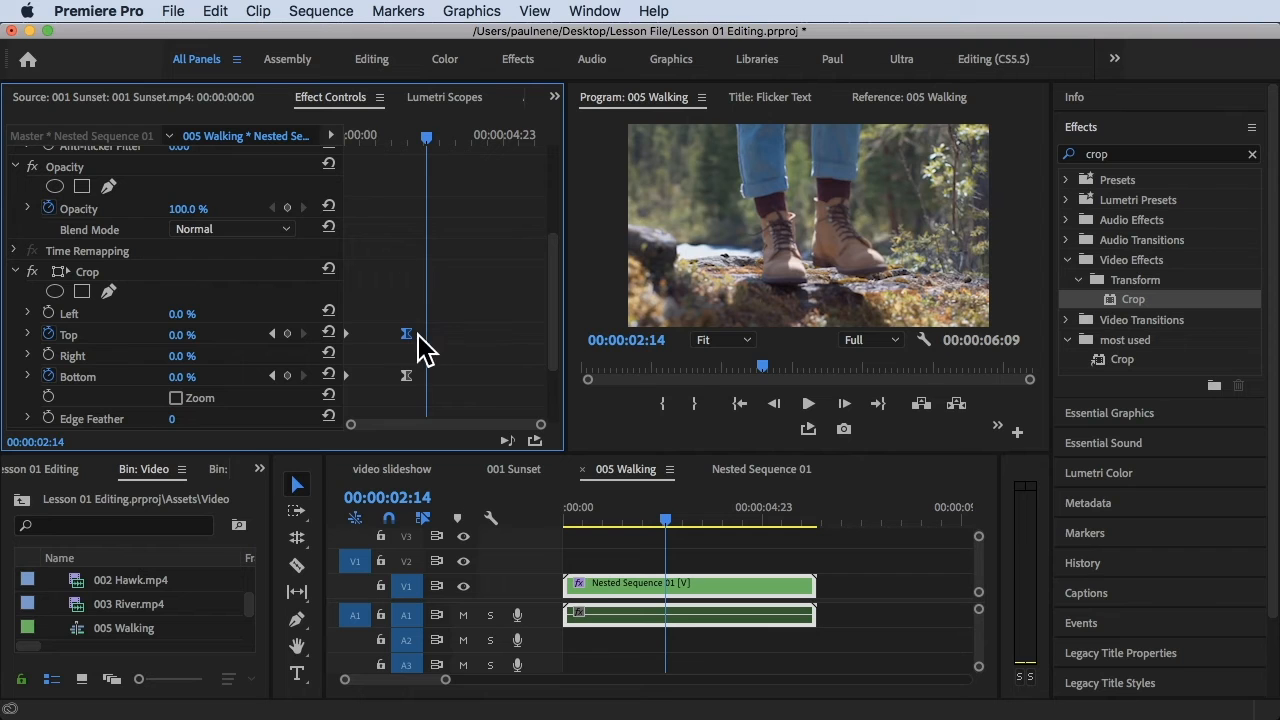
# Copy the Top and Bottom crop keyframes at 00:00:02:00 and paste them at 00:00:04:09
pyautogui.moveTo(425, 136); pyautogui.dragTo(486, 144)
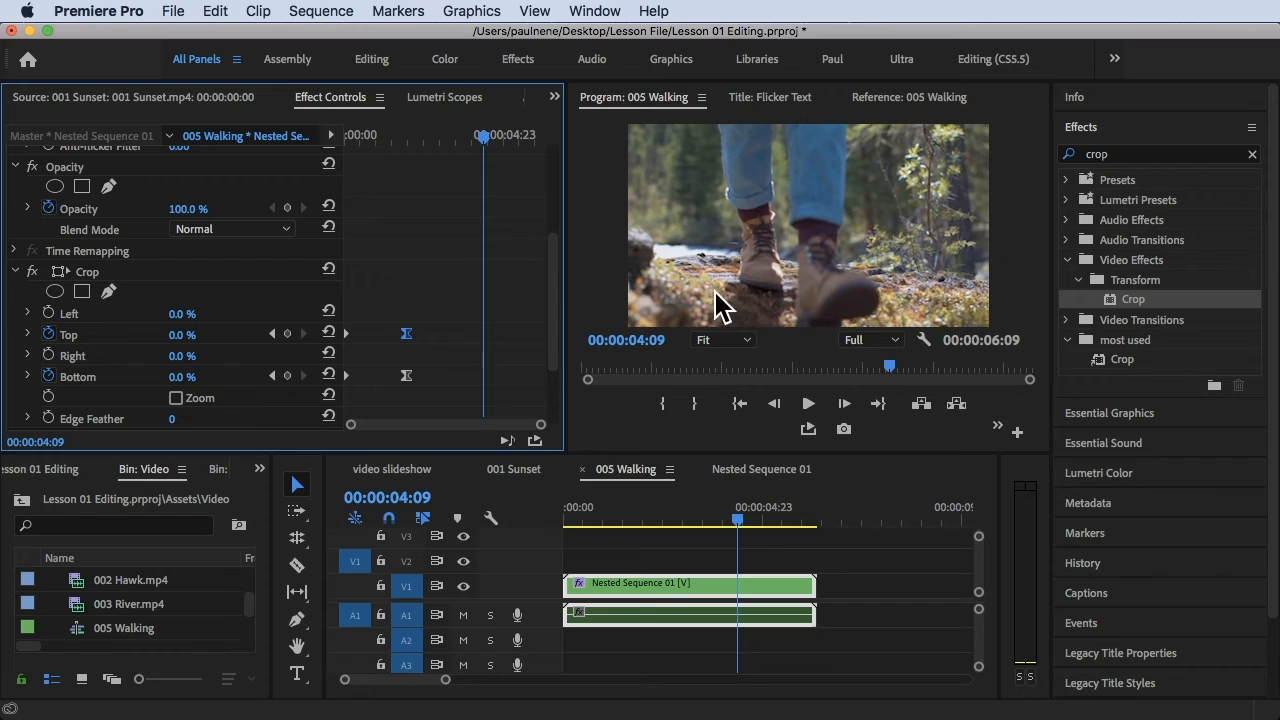
pyautogui.moveTo(378, 305); pyautogui.dragTo(458, 412)
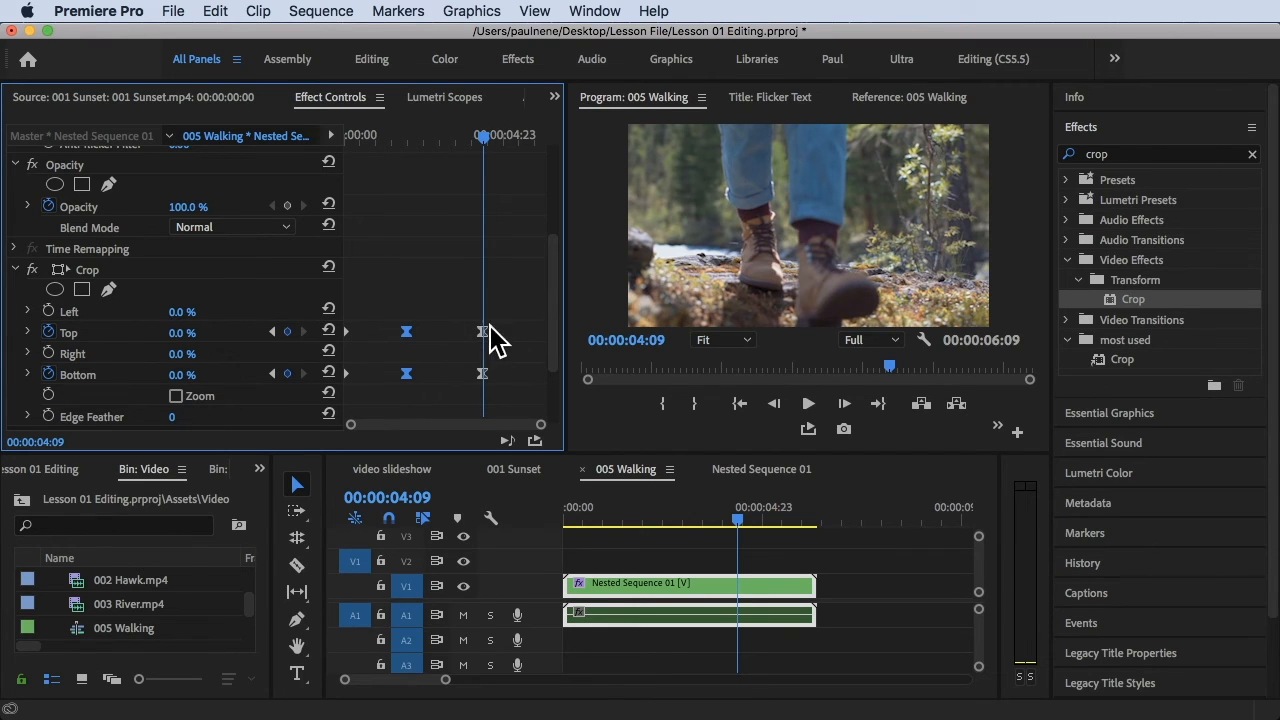
# Copy the Top and Bottom crop keyframes from the clip's start and paste them at the sequence end, 00:00:06:09
pyautogui.moveTo(398, 137); pyautogui.dragTo(481, 178)
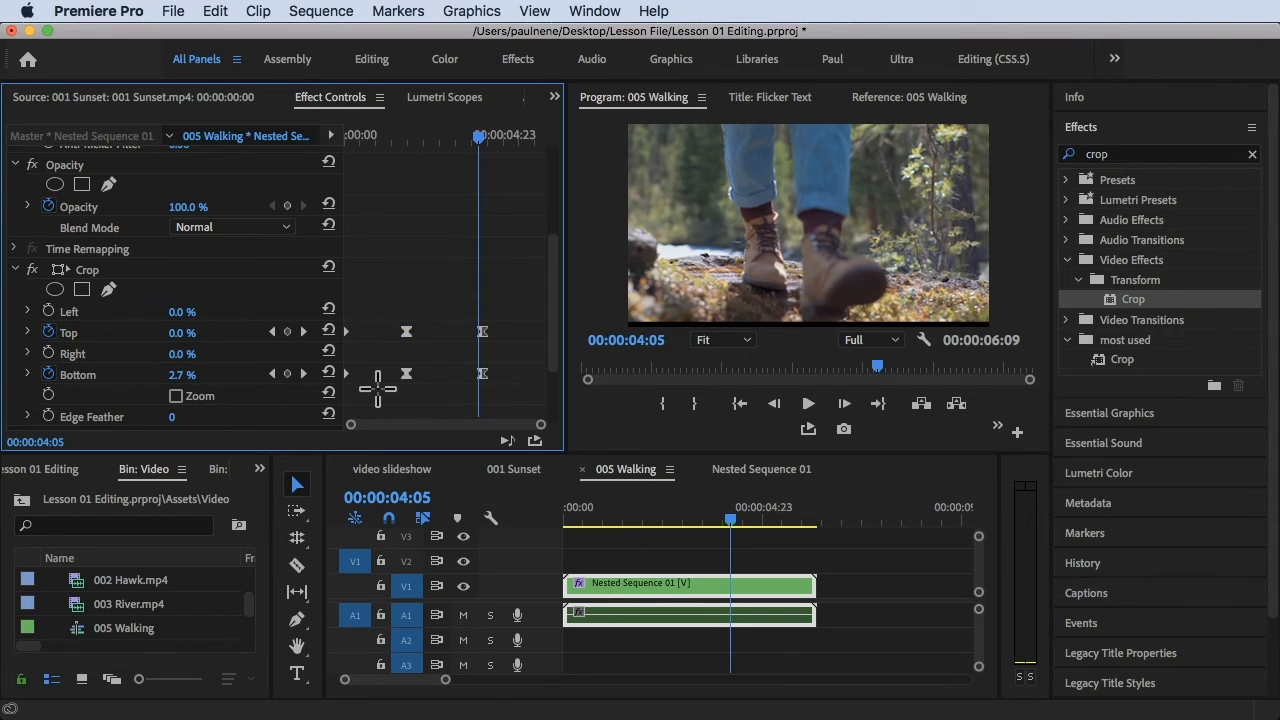
pyautogui.moveTo(329, 314); pyautogui.dragTo(331, 318)
pyautogui.moveTo(479, 135); pyautogui.dragTo(506, 149)
pyautogui.click(780, 610)
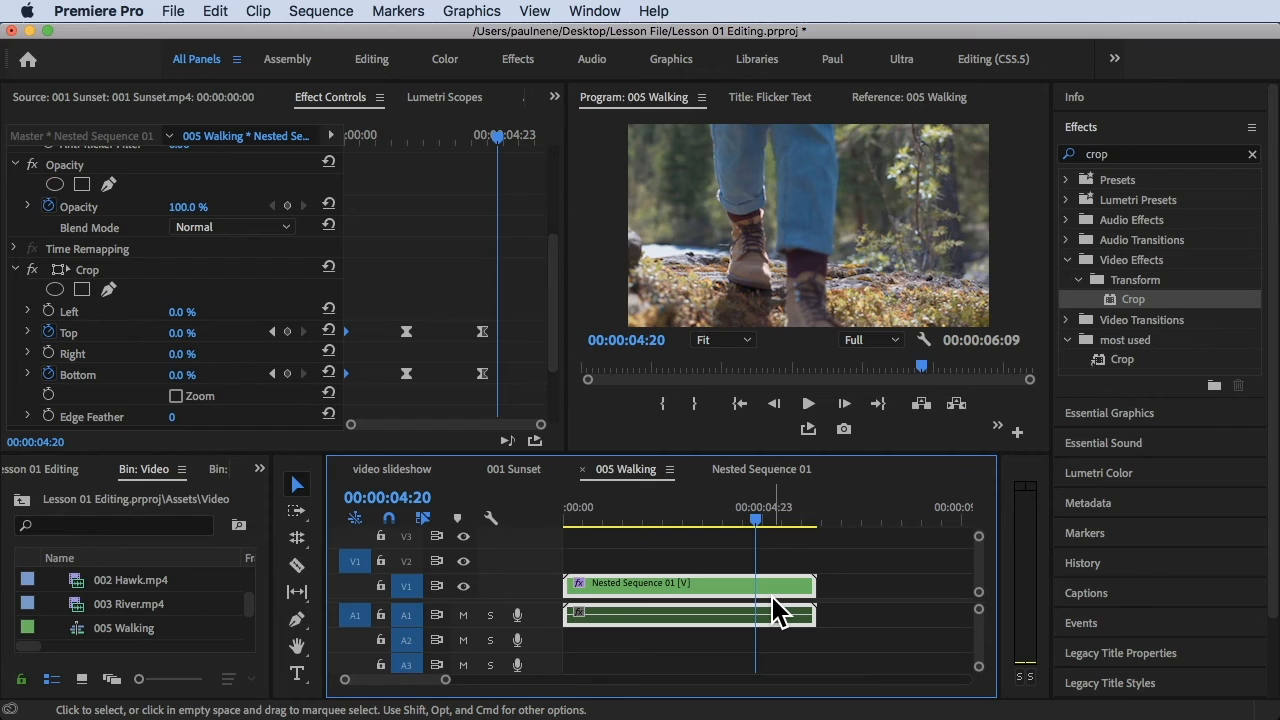
pyautogui.press('End')
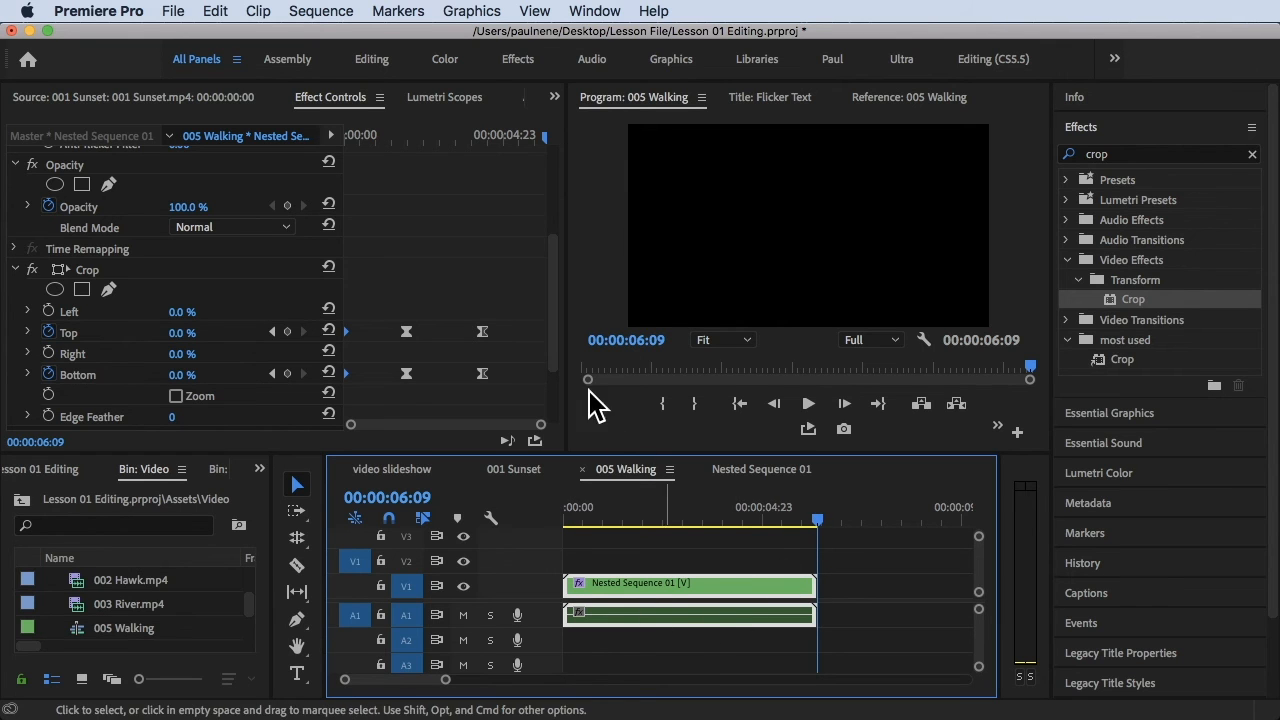
pyautogui.click(532, 288)
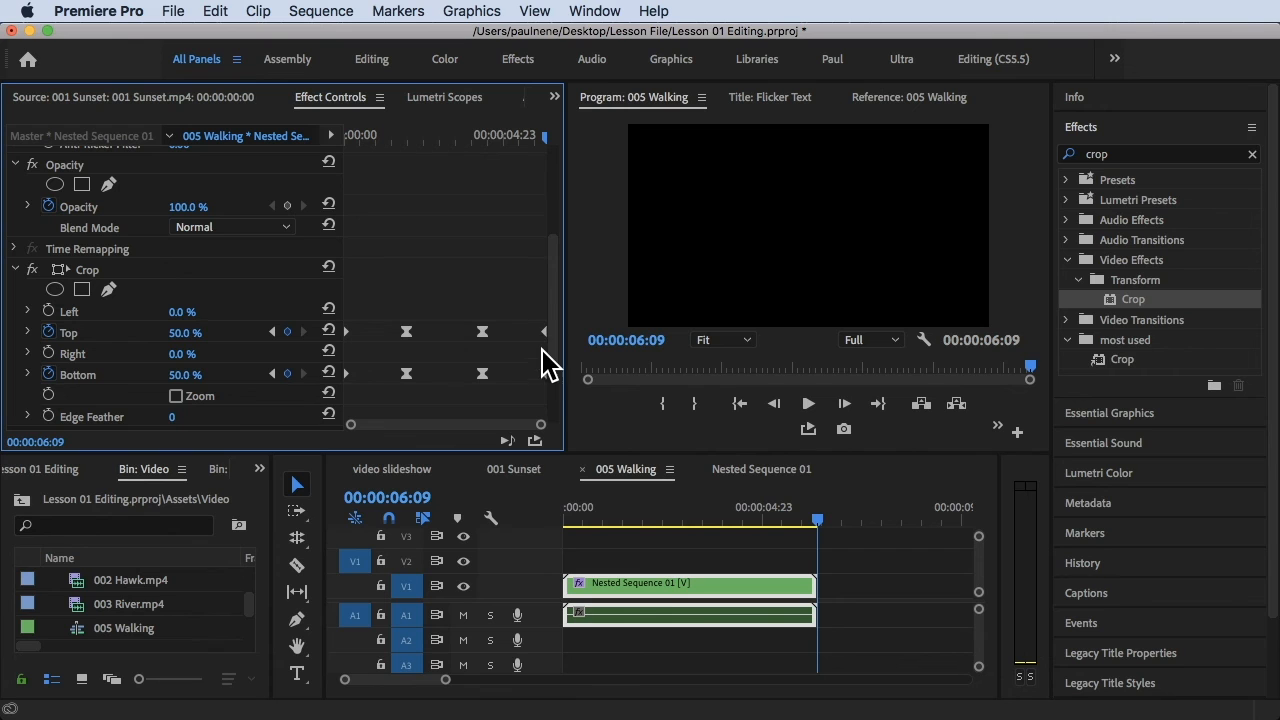
# Play the sequence twice from the start to preview the complete opening and closing crop animation
pyautogui.moveTo(640, 511); pyautogui.dragTo(530, 508)
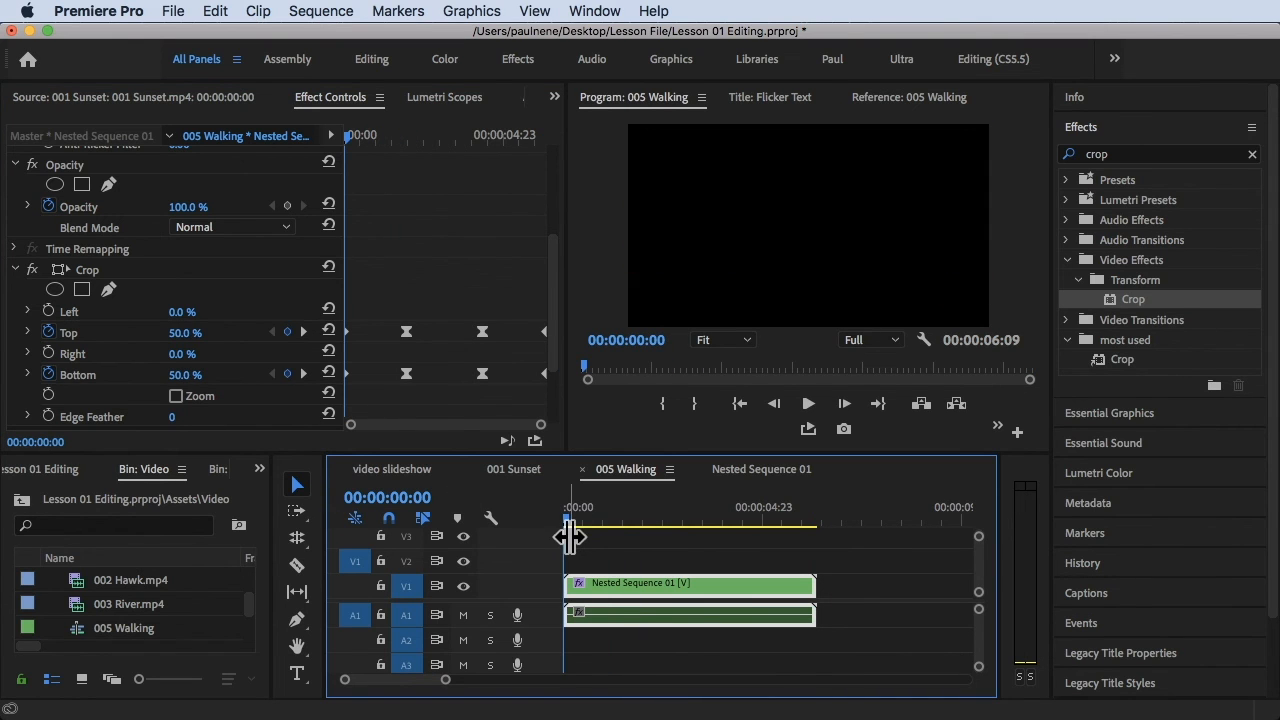
pyautogui.press('space')
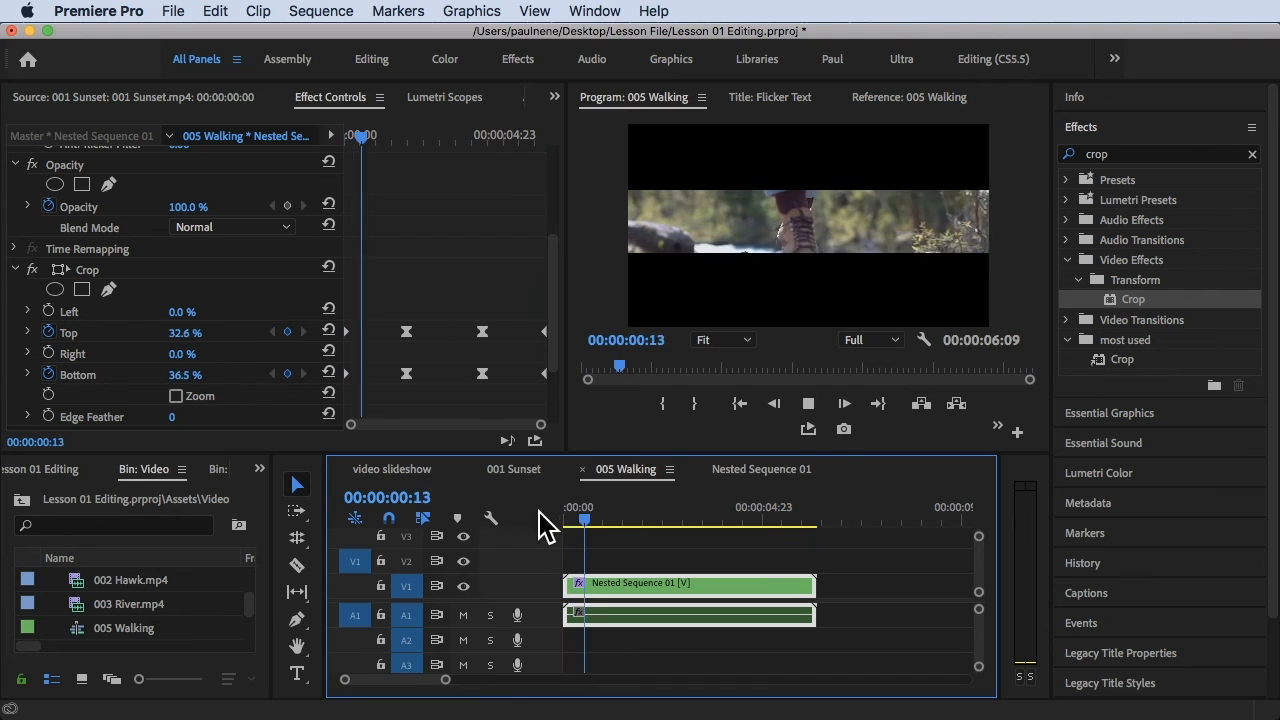
pyautogui.moveTo(597, 503); pyautogui.dragTo(460, 509)
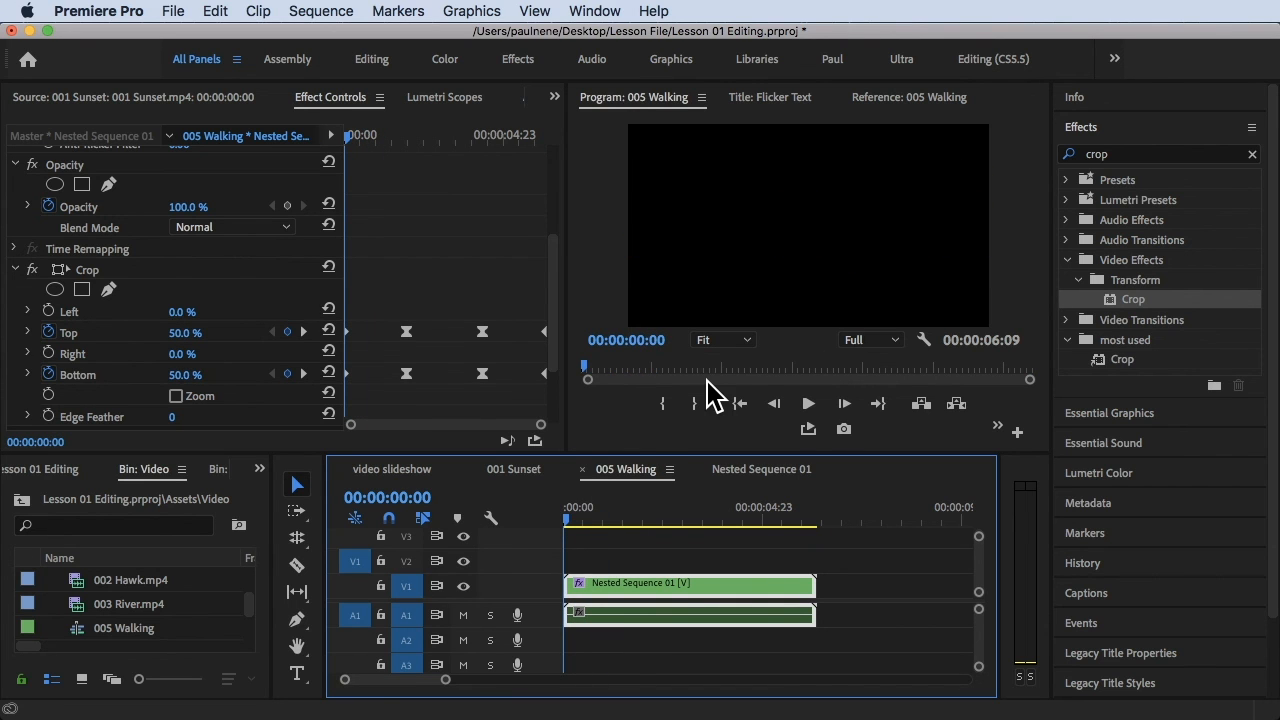
pyautogui.scroll(5, 557, 355)
pyautogui.press('space')
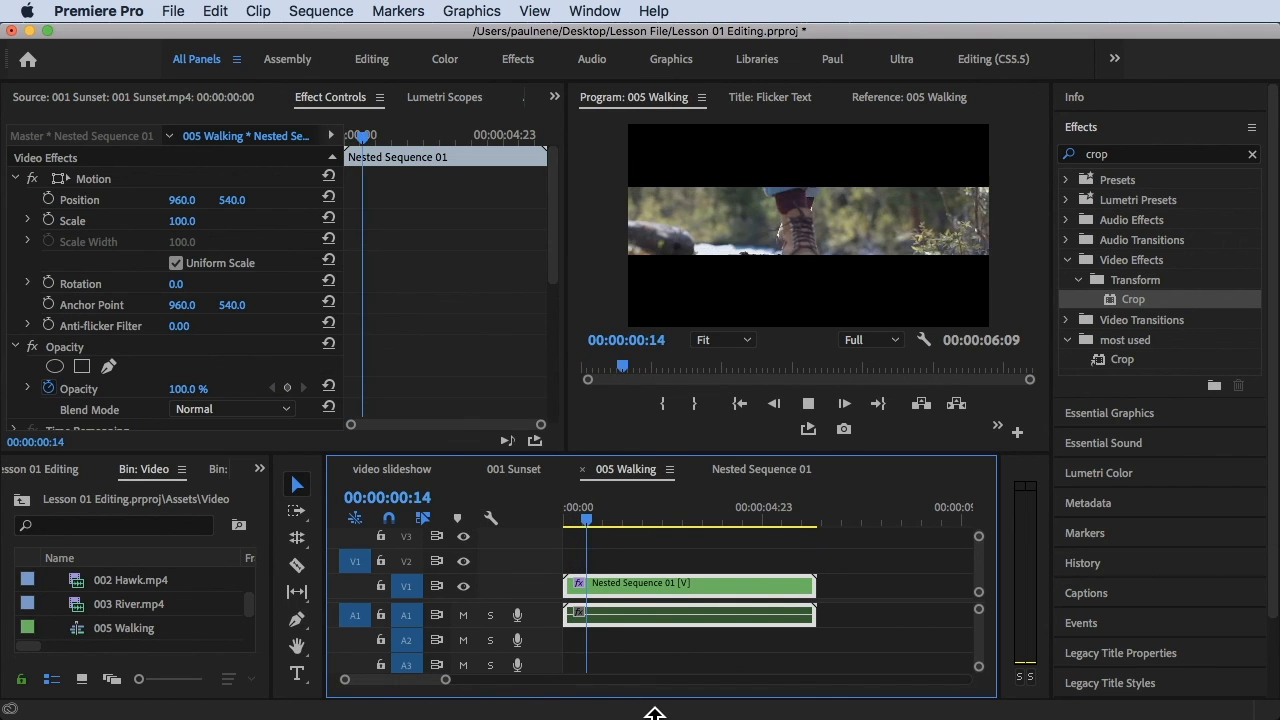